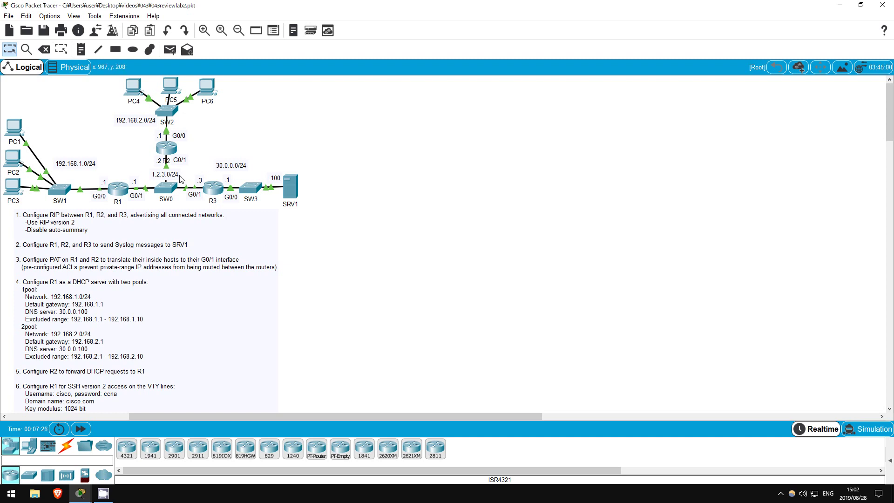
- On R1, enable RIP version 2 with automatic summarization turned off
click(122, 186)
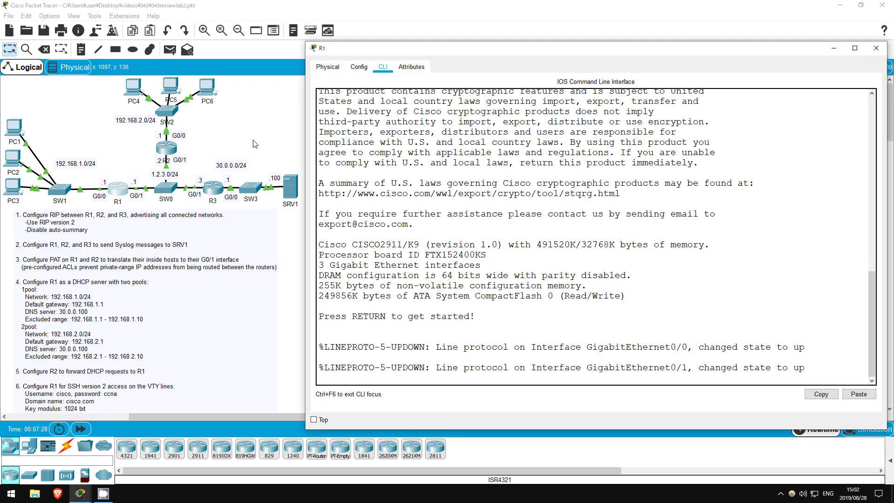
key(Return)
key(Return)
text(en)
key(Return)
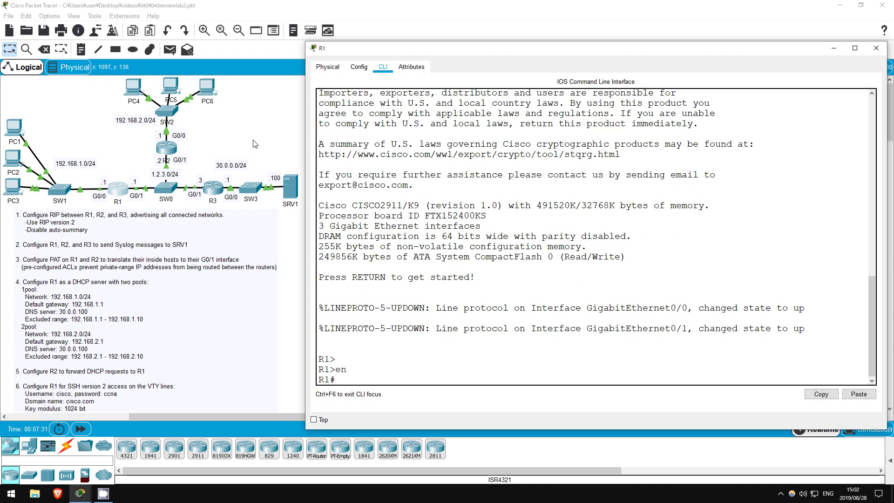
text(conf t)
key(Return)
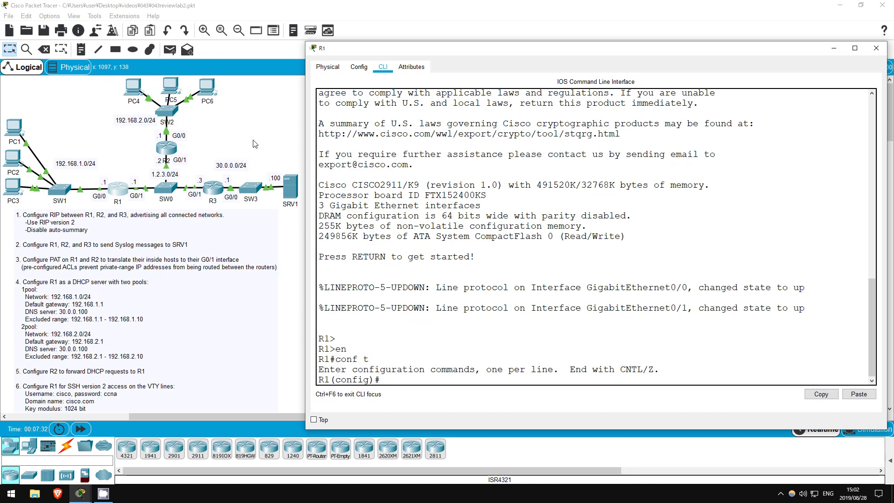
text(router rip)
key(Return)
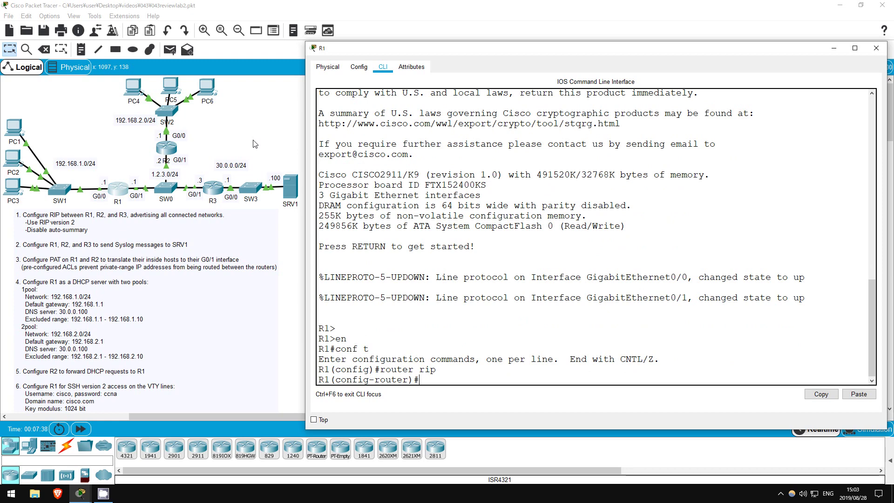
text(ver 2)
key(Return)
text(no auto)
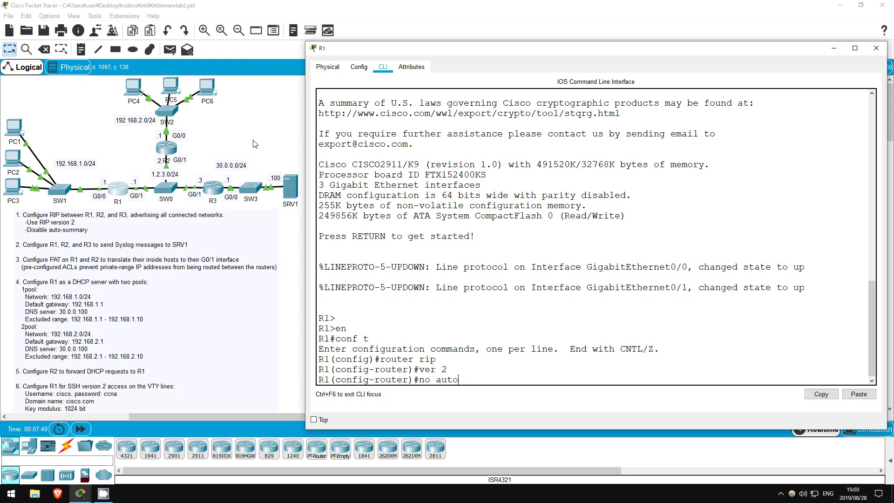
key(Return)
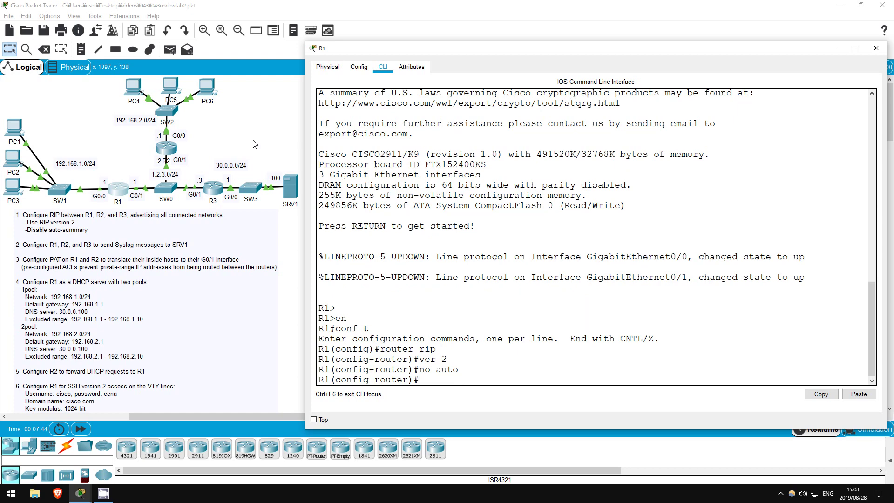
- Advertise networks 192.168.1.0 and 1.2.3.0 in R1's RIP and return to the topology
text(net 192.1)
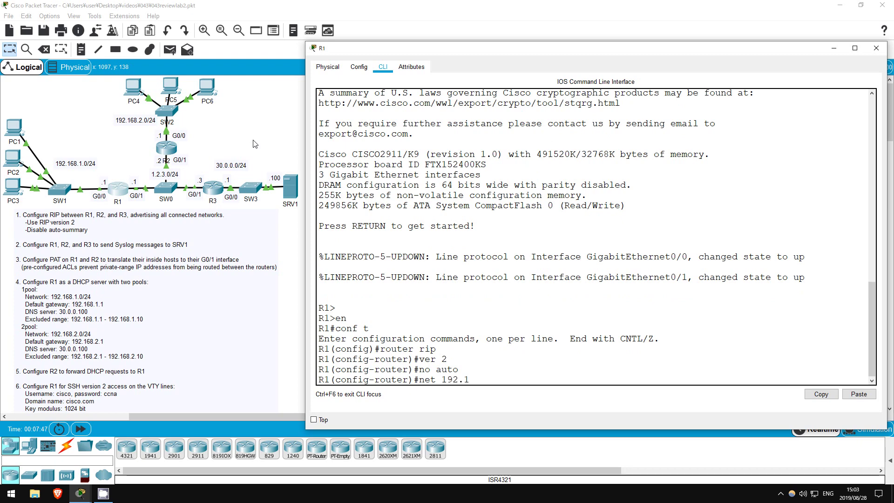
text(68.1.0)
key(Return)
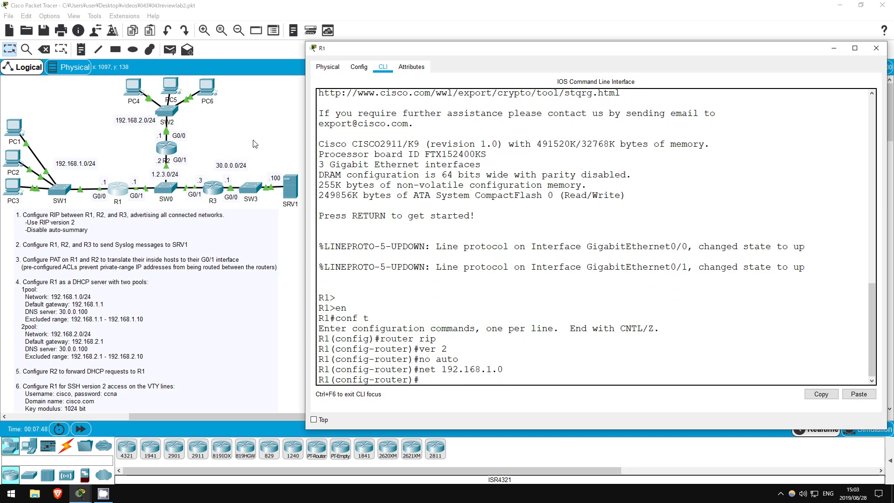
text(net 1.2.3.0)
key(Return)
text(exit)
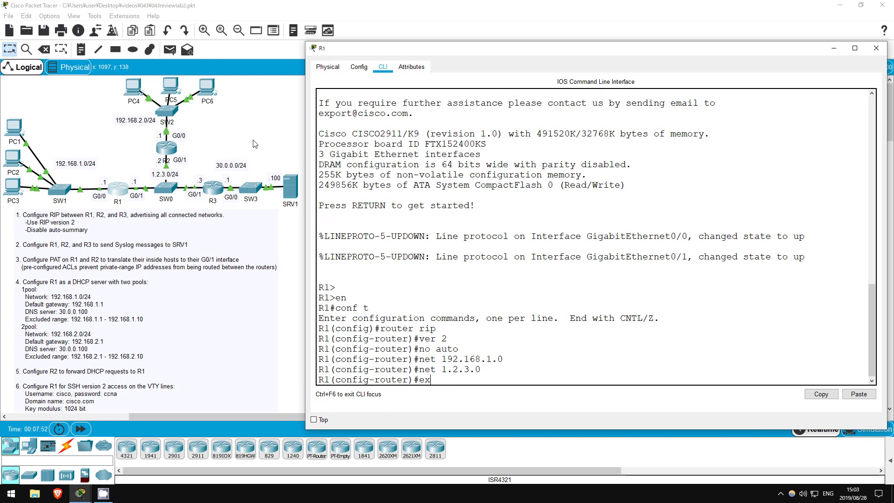
key(Return)
click(254, 144)
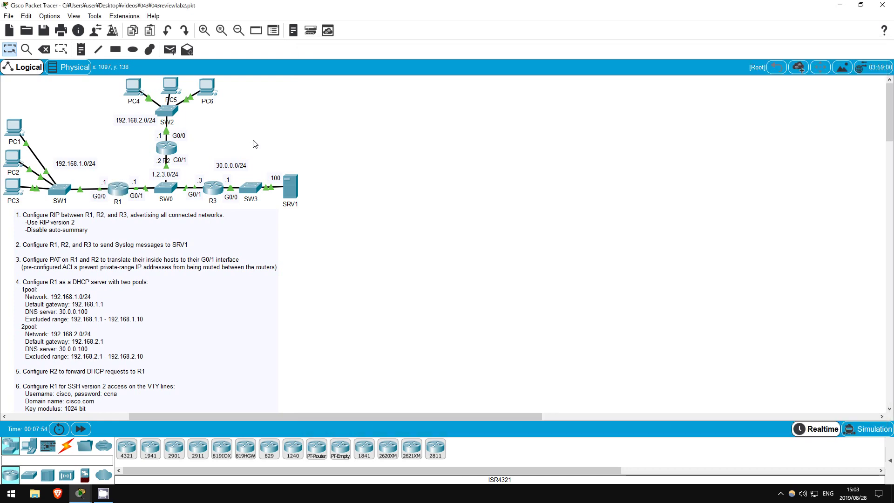
- On R2, enable RIP version 2 with automatic summarization turned off
double_click(168, 148)
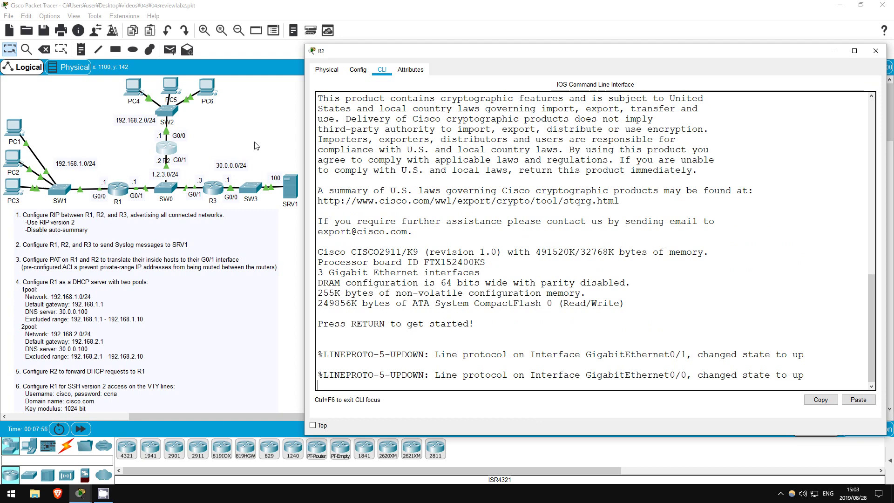
key(Return)
key(Return)
text(en)
key(Return)
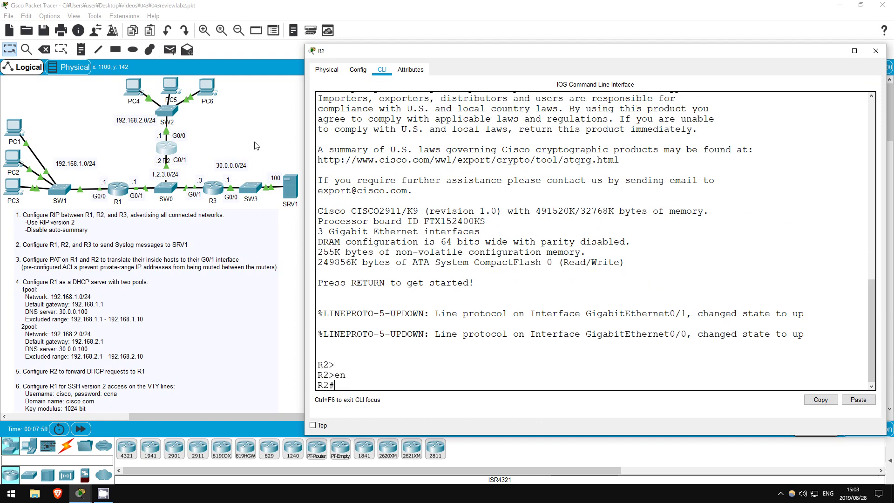
text(conf t)
key(Return)
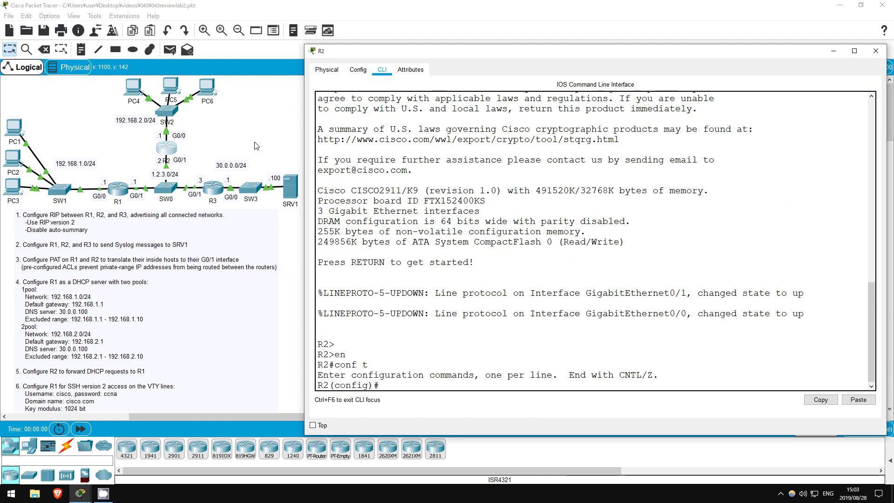
text(router r)
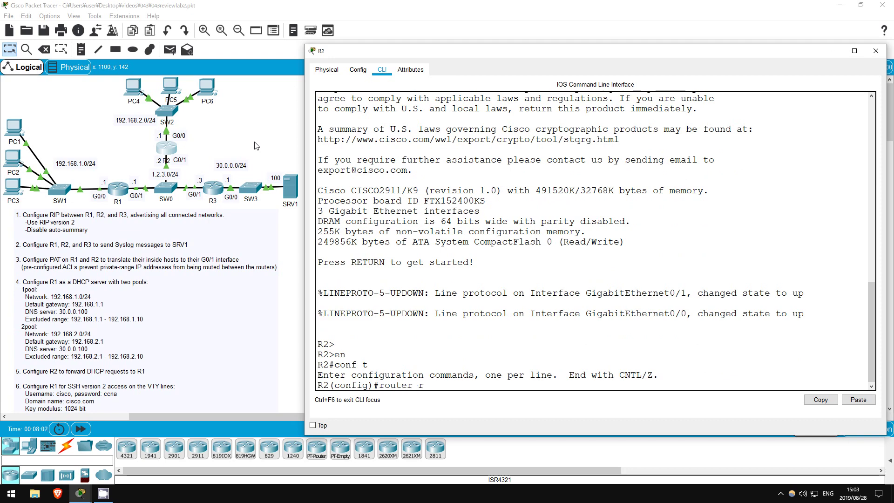
text(ip)
key(Return)
text(ver 2)
key(Return)
text(no a)
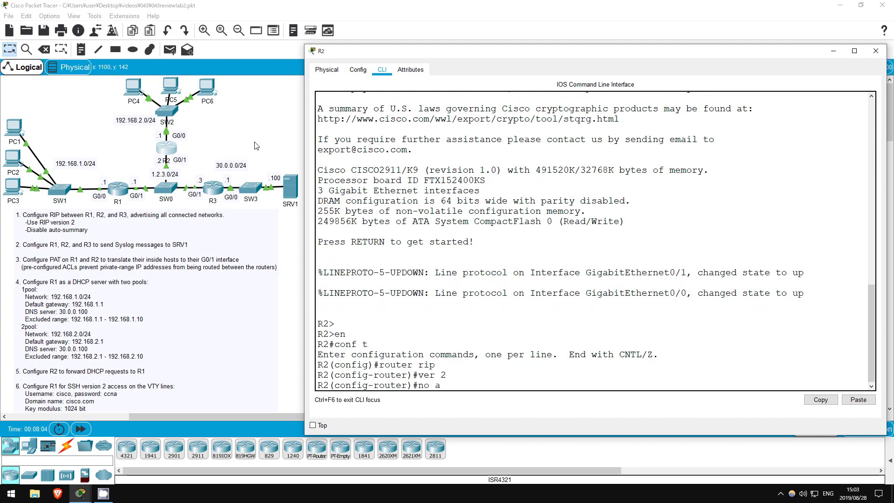
text(uto)
key(Return)
- Advertise networks 192.168.2.0 and 1.2.3.0 in R2's RIP, then close R2's window
text(net)
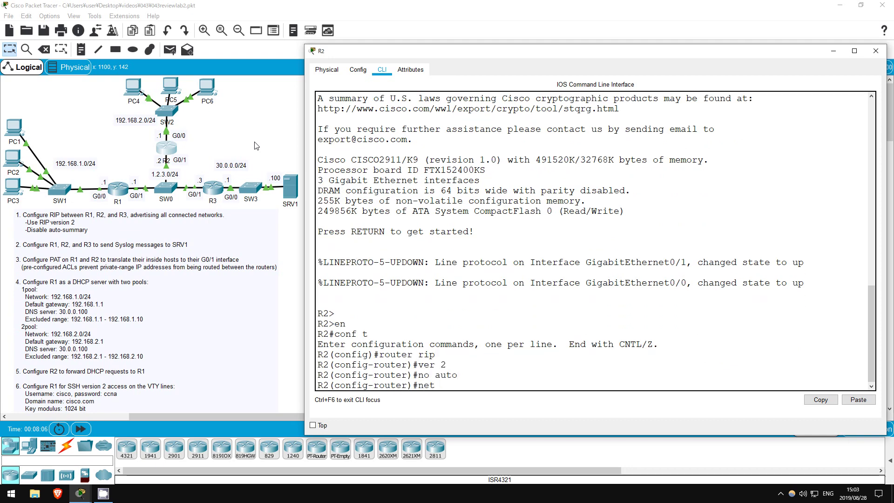
text( 192.168.2.0)
key(Return)
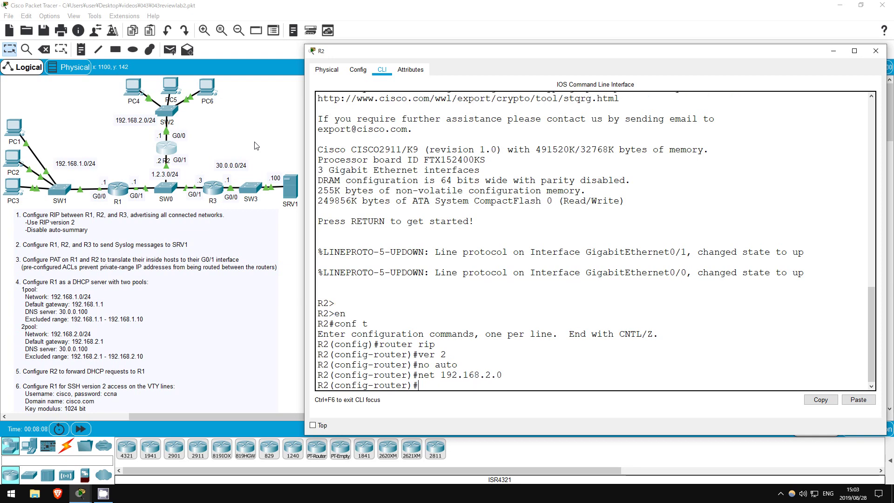
text(net 1.2.3.0)
key(Return)
text(exit)
key(Return)
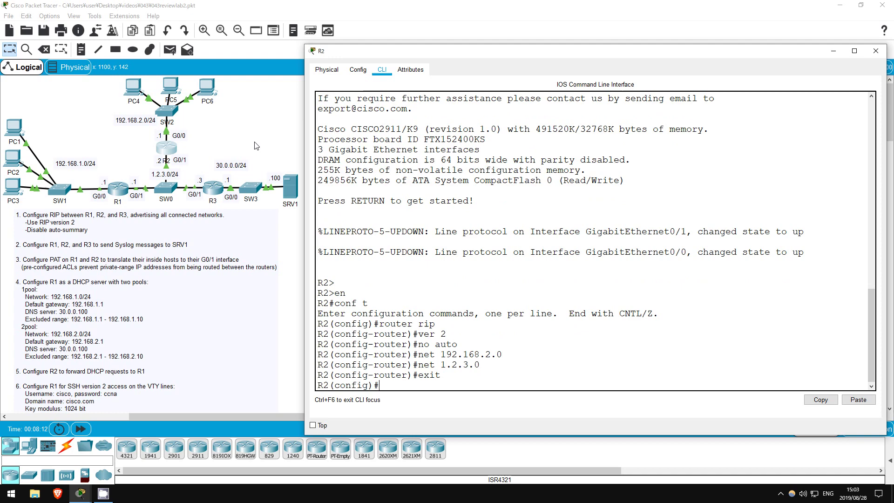
key(alt+F4)
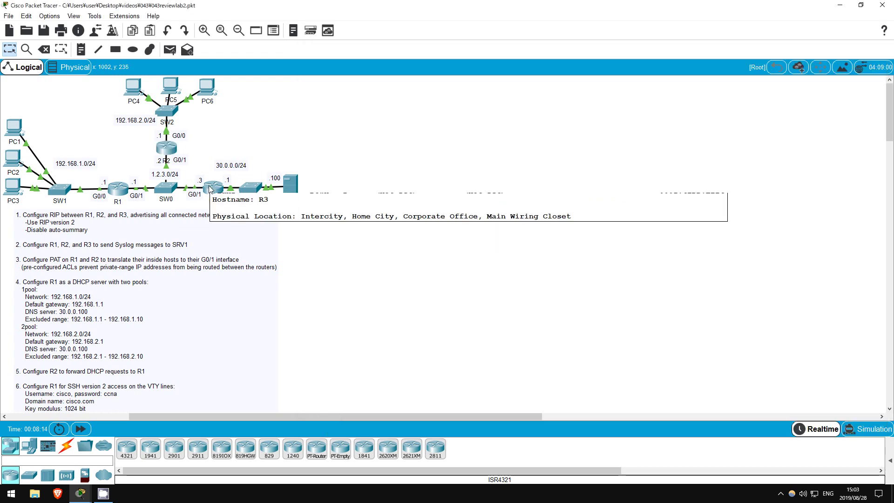
- On R3, enable RIP version 2 with automatic summarization turned off
click(210, 189)
key(Return)
key(Return)
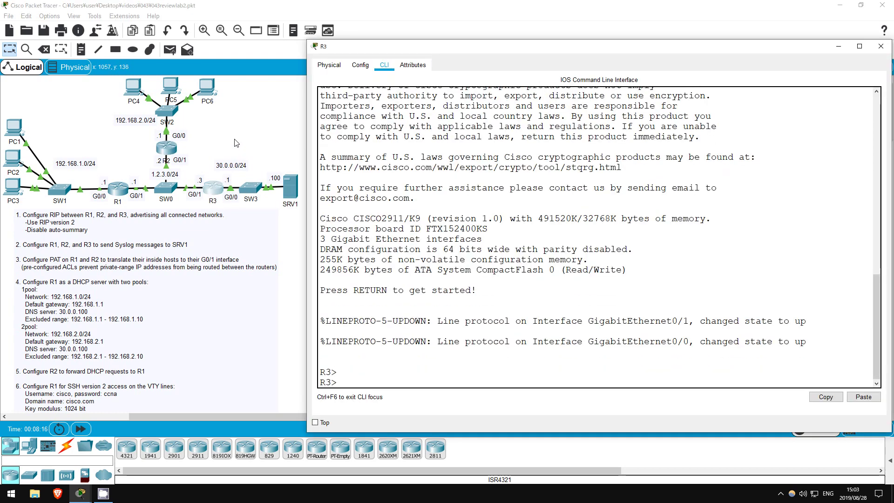
text(en)
key(Return)
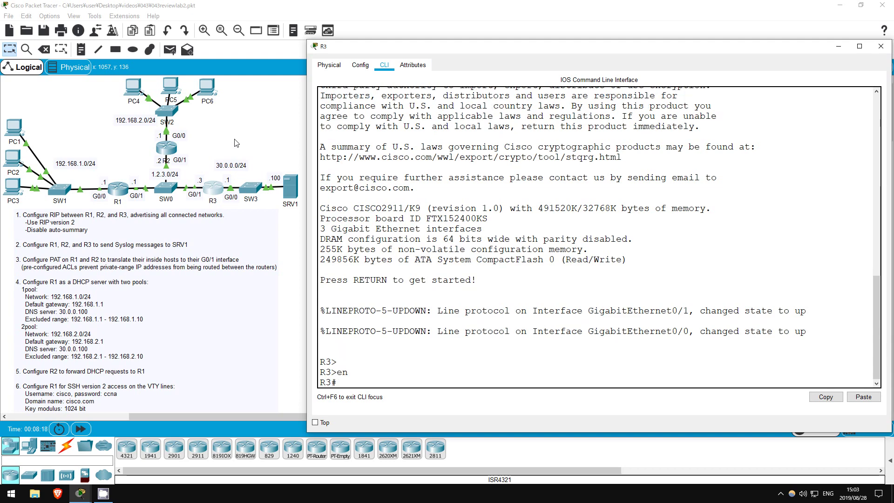
text(conf t)
key(Return)
text(router rip)
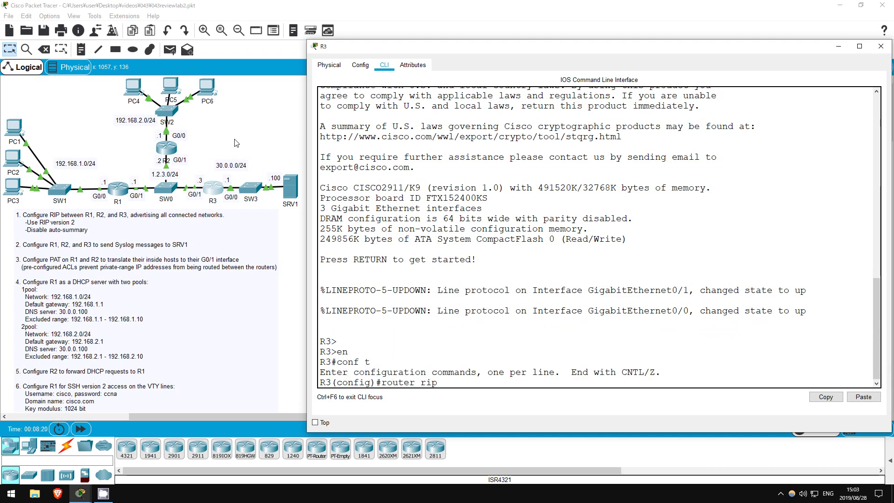
key(Return)
text(ver 2)
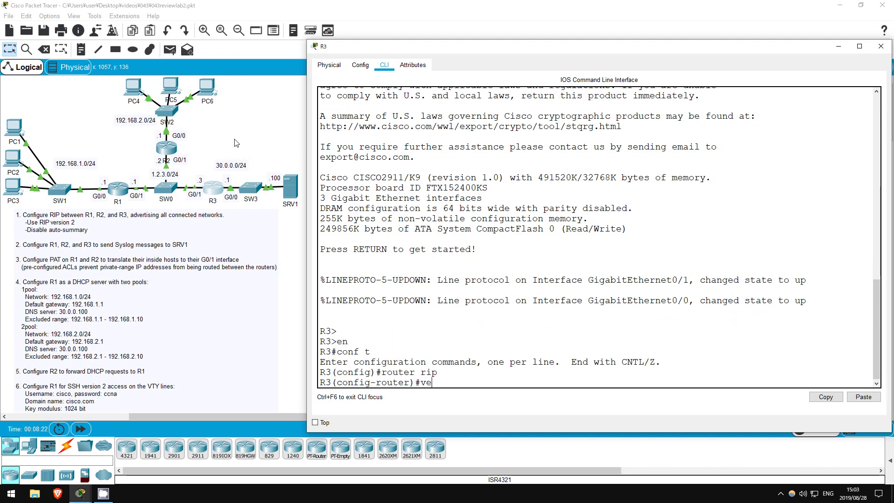
key(Return)
text(no auto)
key(Return)
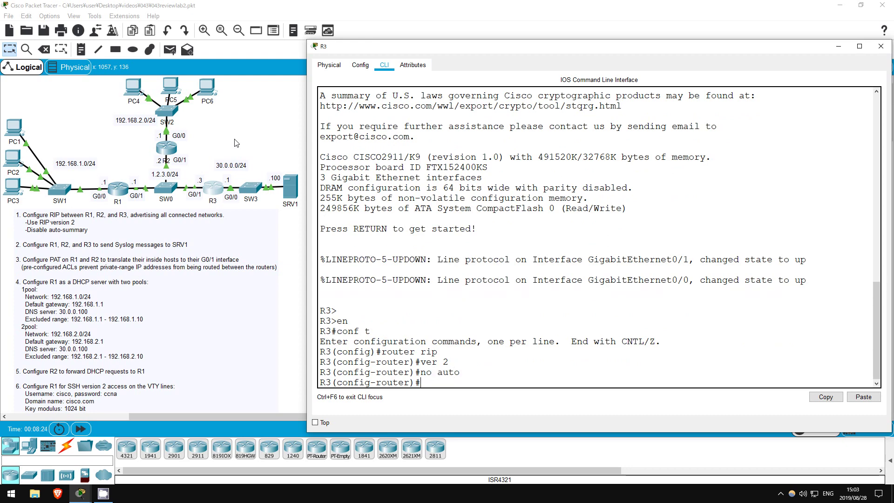
- Advertise networks 30.0.0.0 and 1.2.3.0 in R3's RIP configuration
text(net 30.0.0.0)
key(Return)
text(net 1.2.3.0)
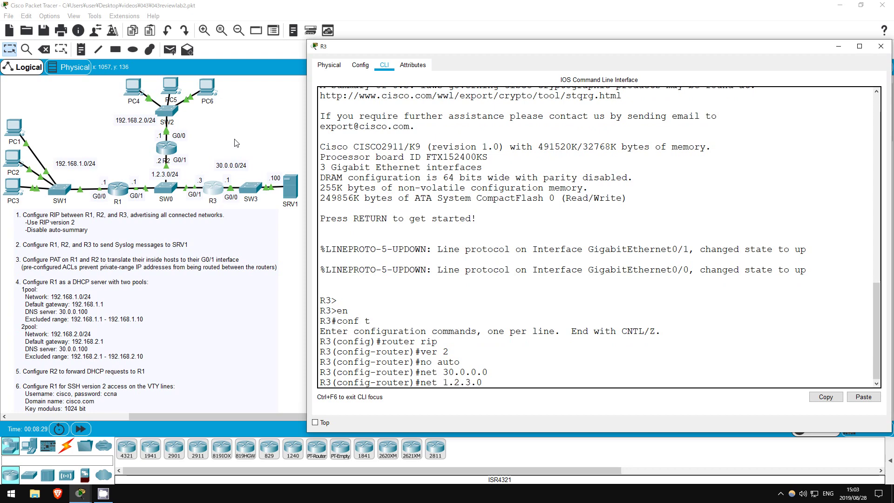
key(Return)
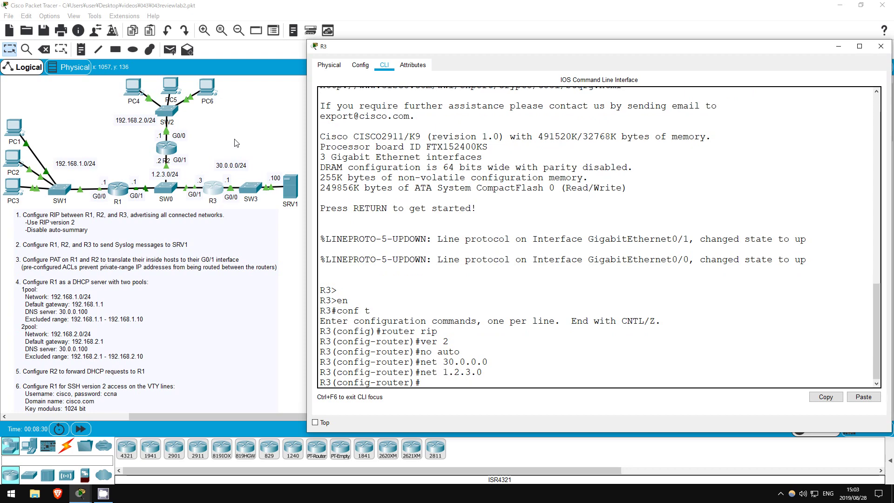
text(exit)
key(Return)
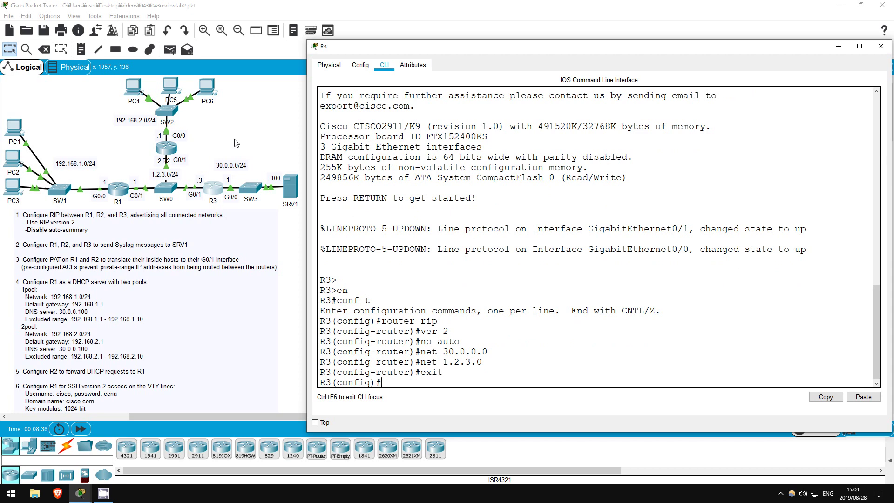
- Show R3's RIP database to confirm 192.168.1.0 and 192.168.2.0 are learned
text(do sh ip rip database)
key(Return)
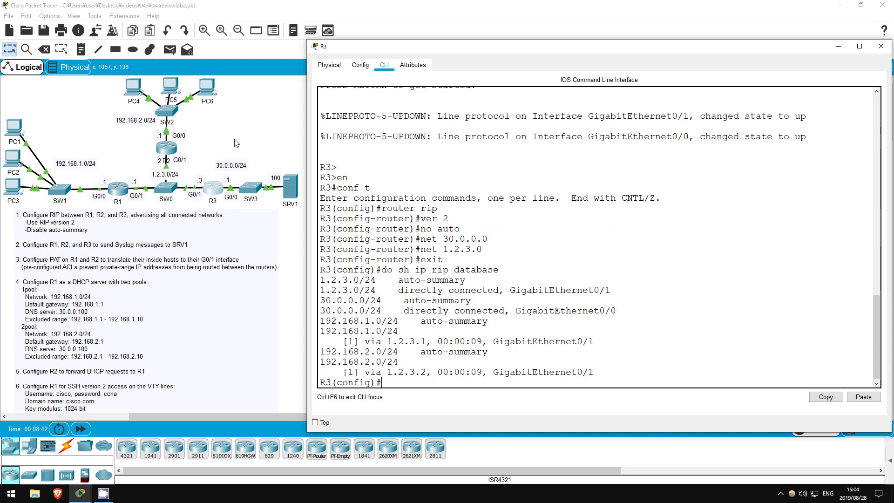
drag(320, 278, 594, 372)
click(502, 387)
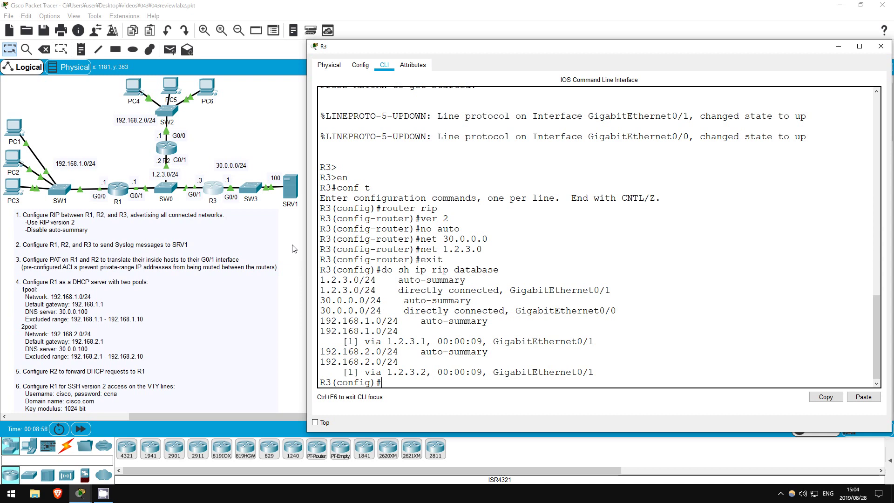
- Point R3's syslog to 30.0.0.100 with 'logging 30.0.0.100', then close its window
text(loggin )
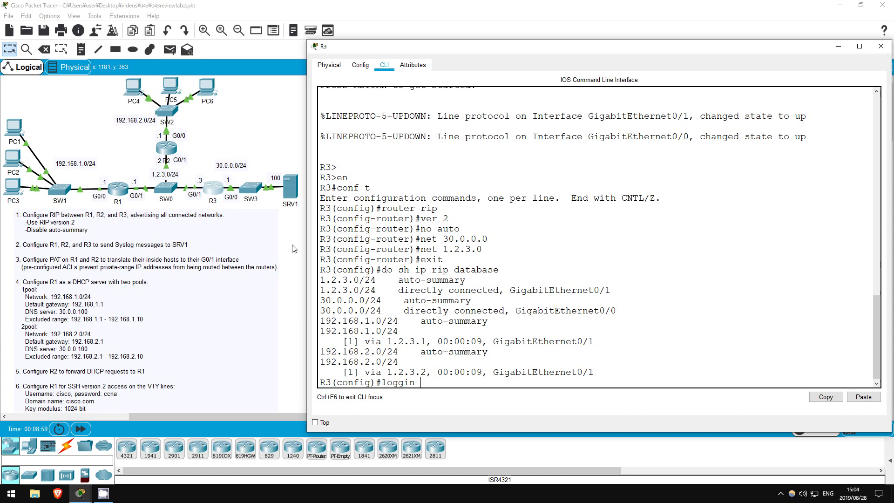
text(30.0.0.100)
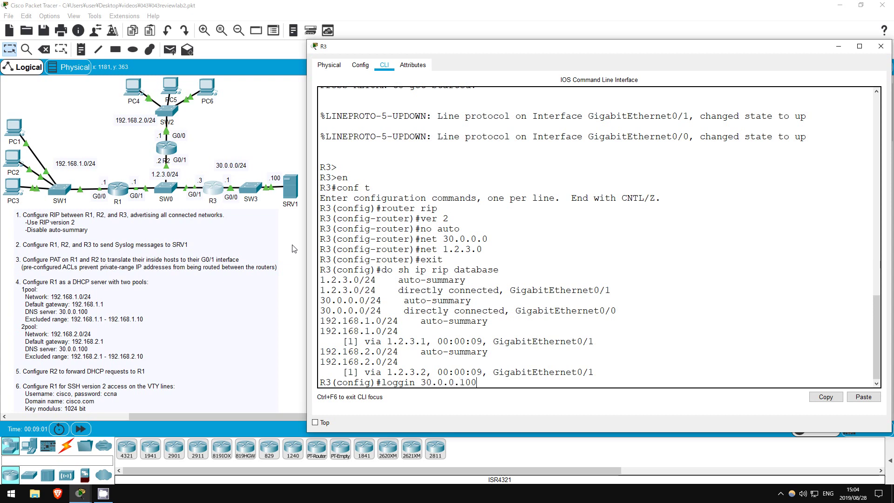
key(Return)
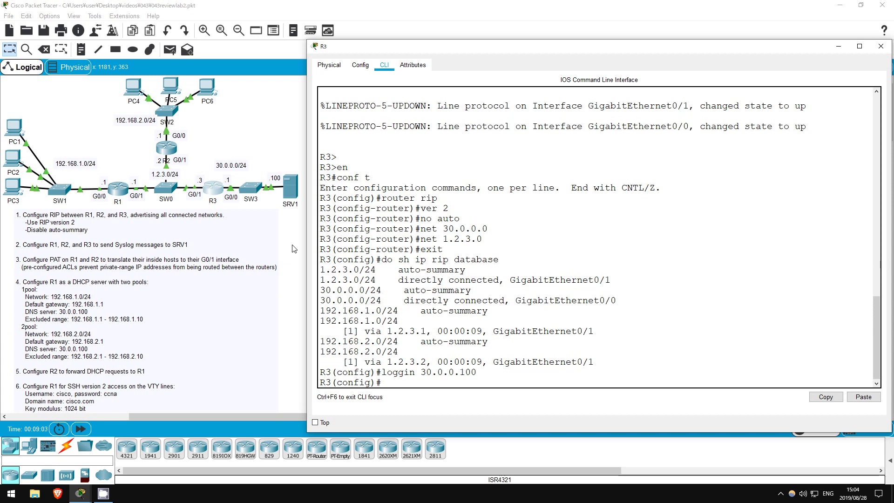
text(logging host)
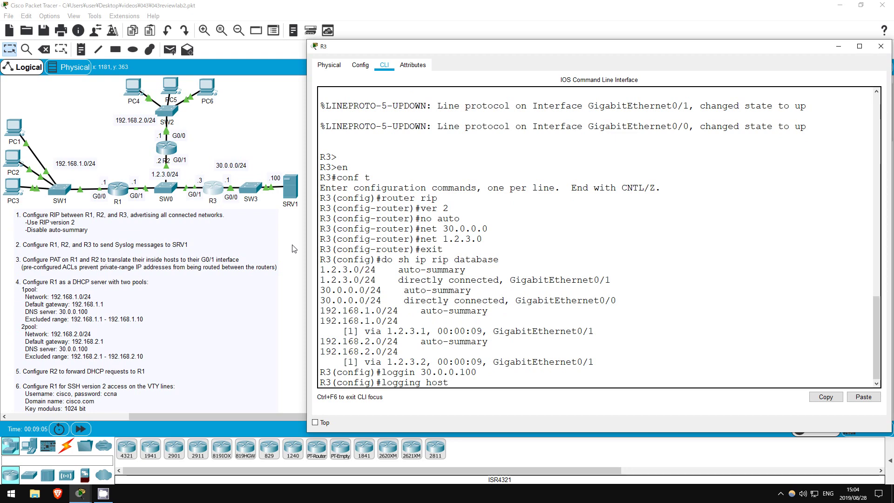
text( ?)
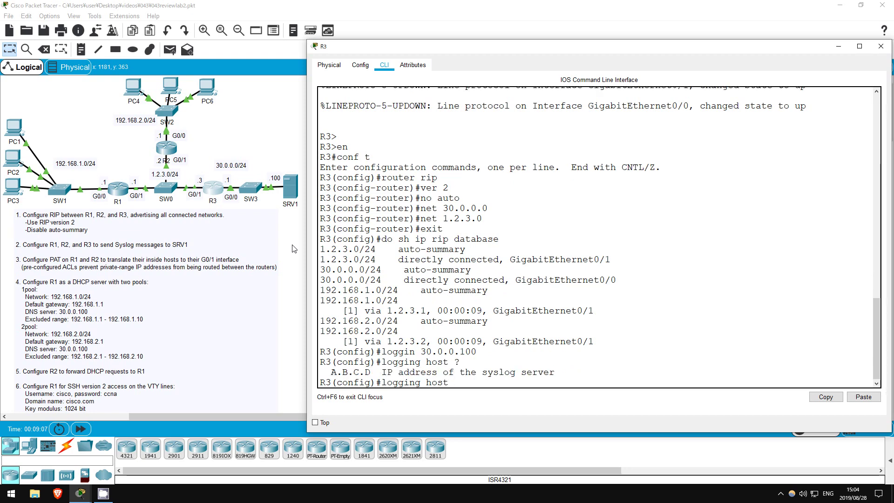
key(BackSpace)
key(BackSpace)
key(BackSpace)
key(BackSpace)
key(BackSpace)
key(BackSpace)
key(BackSpace)
key(BackSpace)
key(BackSpace)
key(BackSpace)
key(BackSpace)
key(BackSpace)
key(BackSpace)
click(294, 248)
- Set 'logging 30.0.0.100' on R2 and then on R1
click(176, 150)
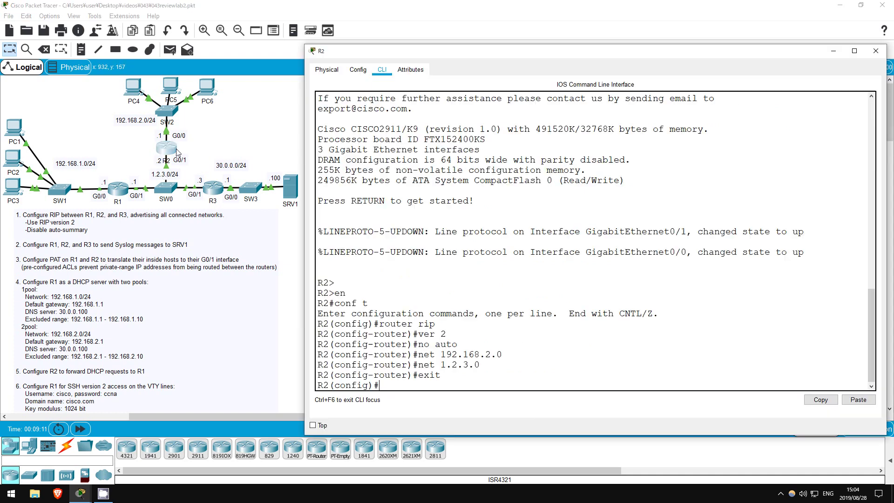
text(loggin)
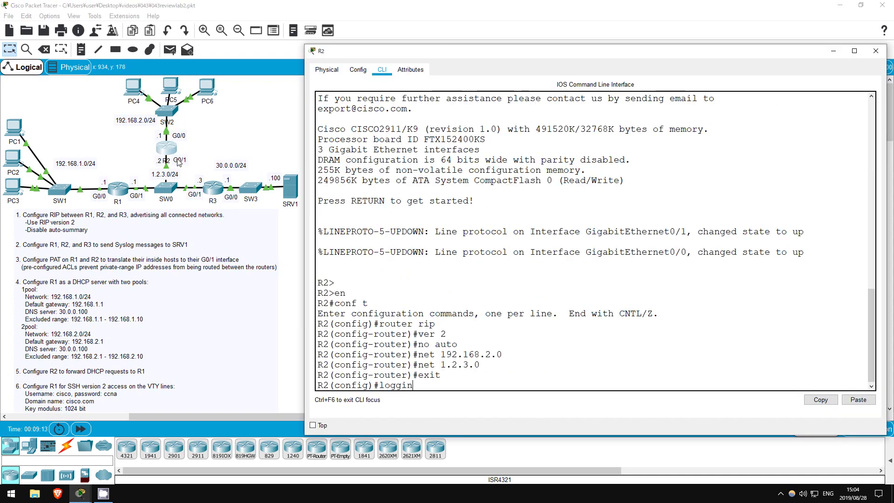
text(g 30.0.0.100)
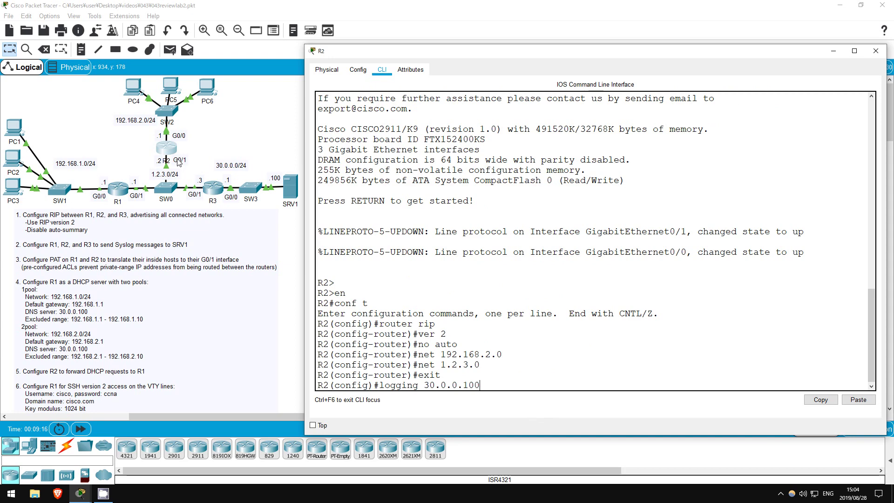
key(Return)
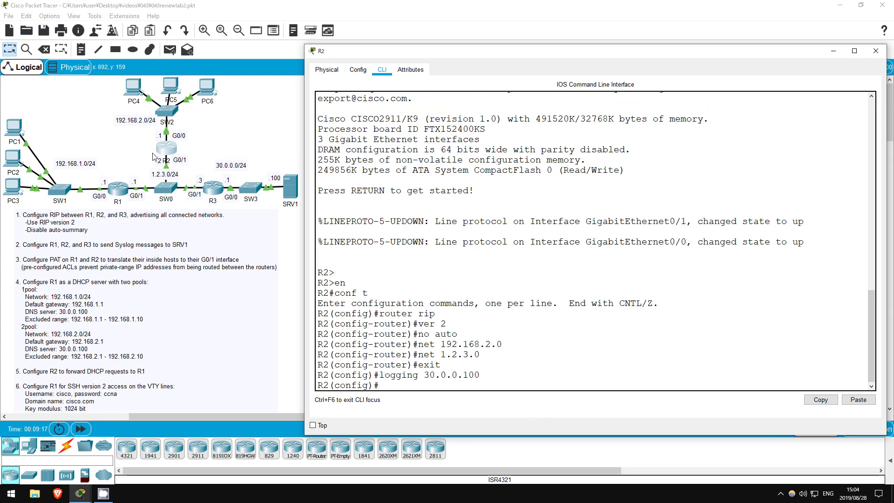
click(120, 191)
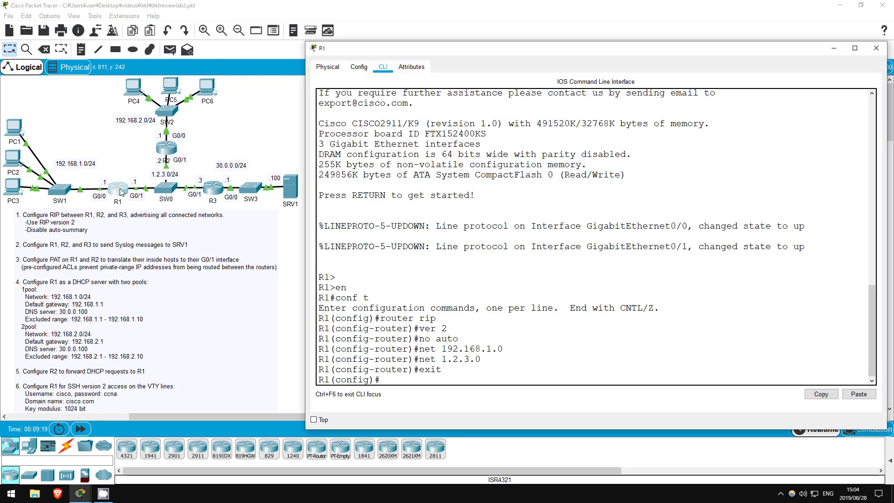
text(logging 30.0.0.100)
key(Return)
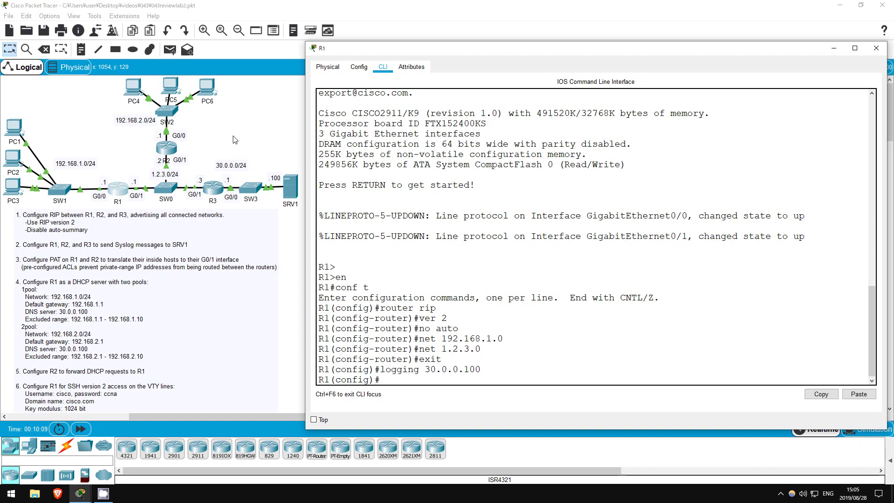
- Make R1's g0/0 the NAT inside interface and g0/1 the NAT outside interface
text(int g0/0)
key(Return)
text(ip nat inside)
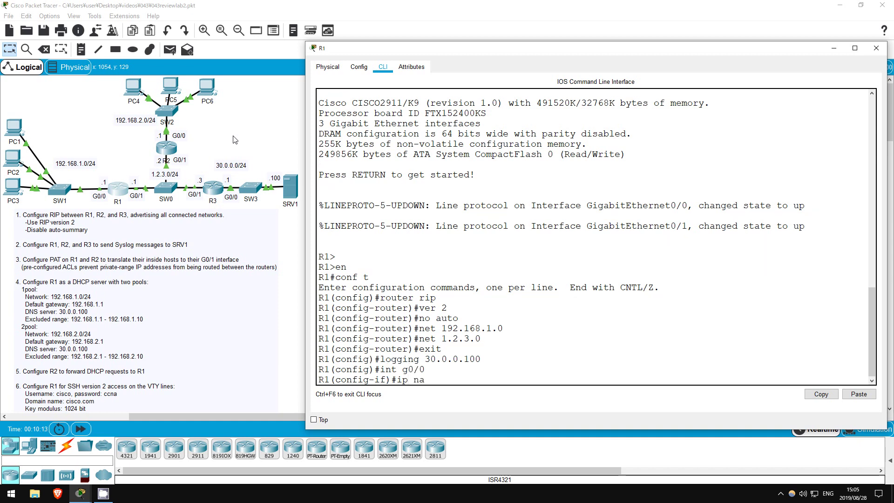
key(Return)
text(int g0/1)
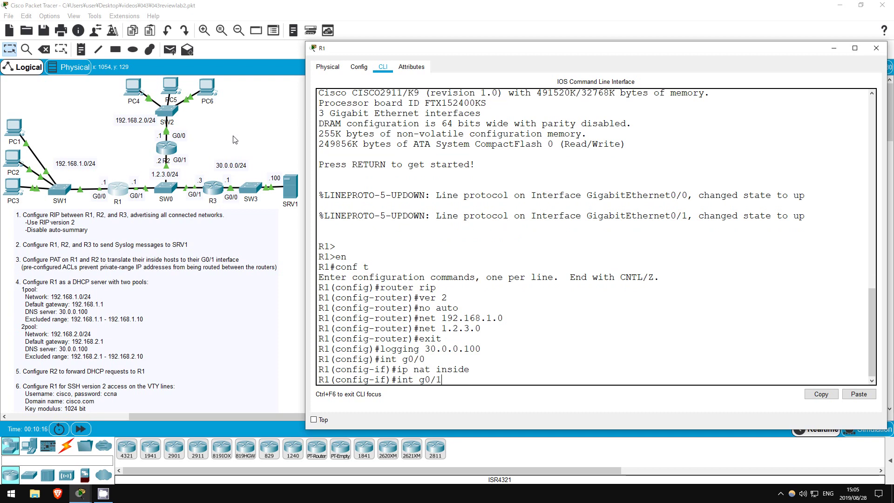
key(Return)
text(ip nat outside)
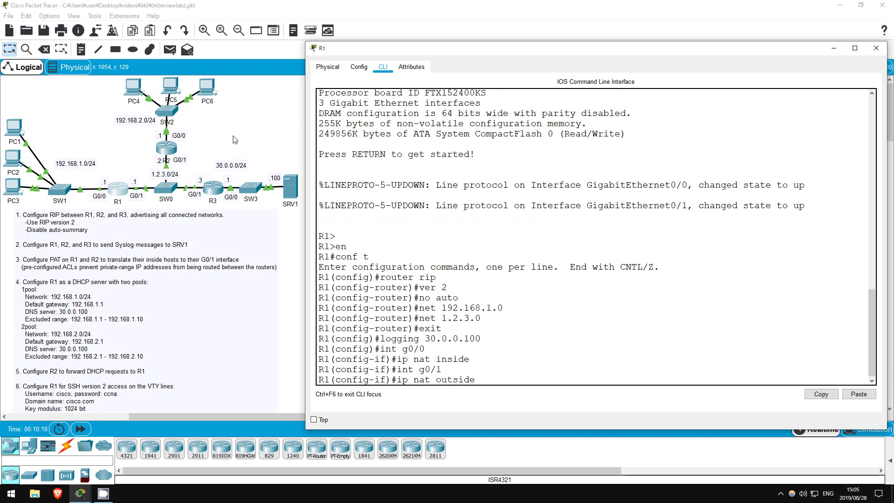
key(Return)
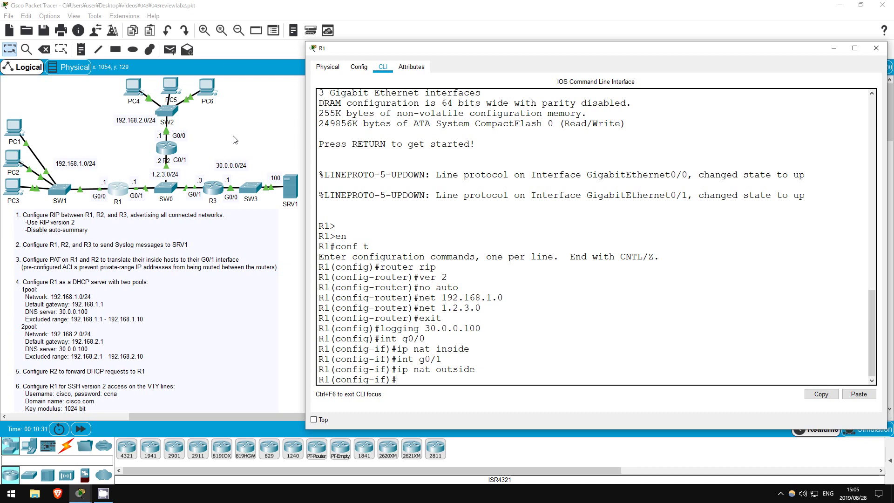
text(exit)
key(Return)
key(Return)
- Create access-list 1 permitting 192.168.1.0 0.0.0.255 on R1
text(a)
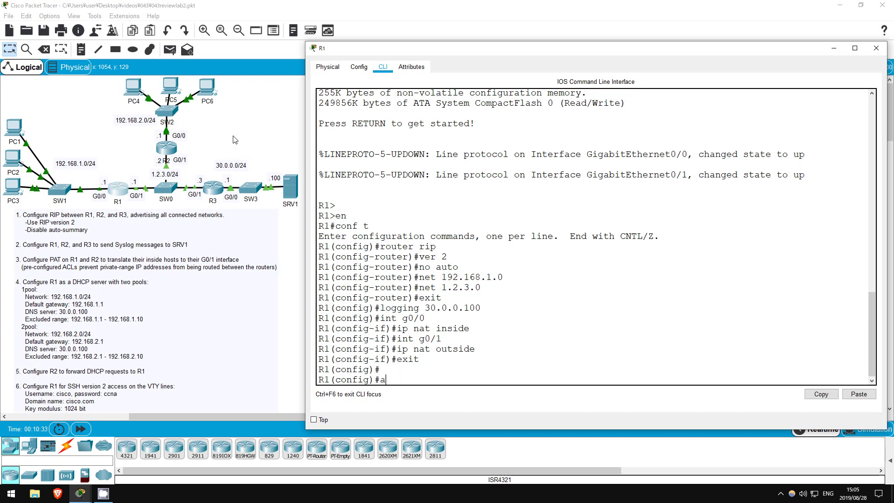
text(cc)
key(Tab)
text(1 )
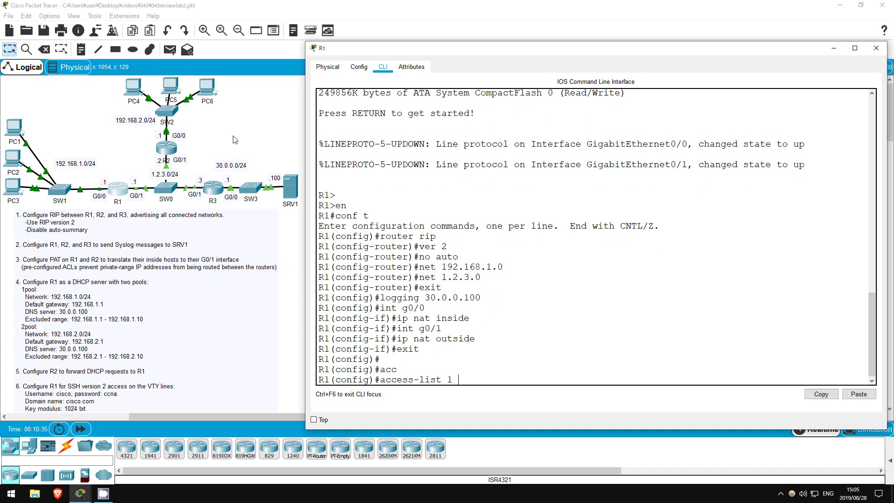
text(permit 192.168.1.0)
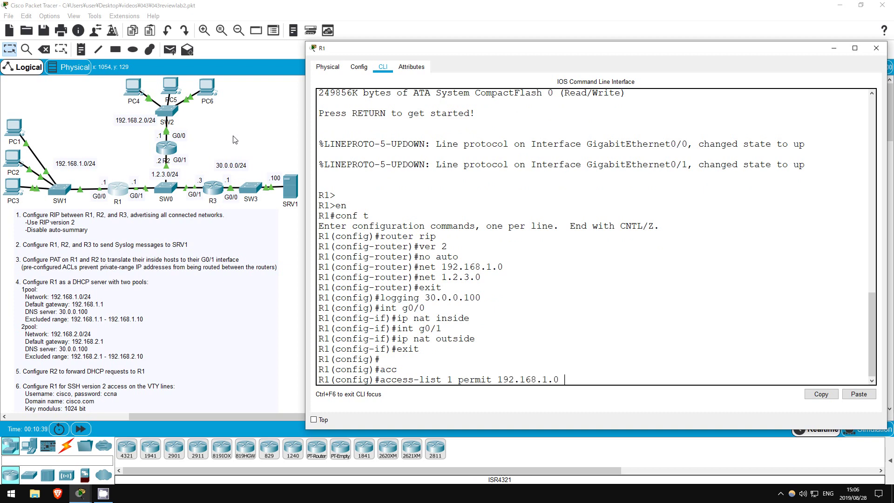
text( 0.0.0.255)
key(Return)
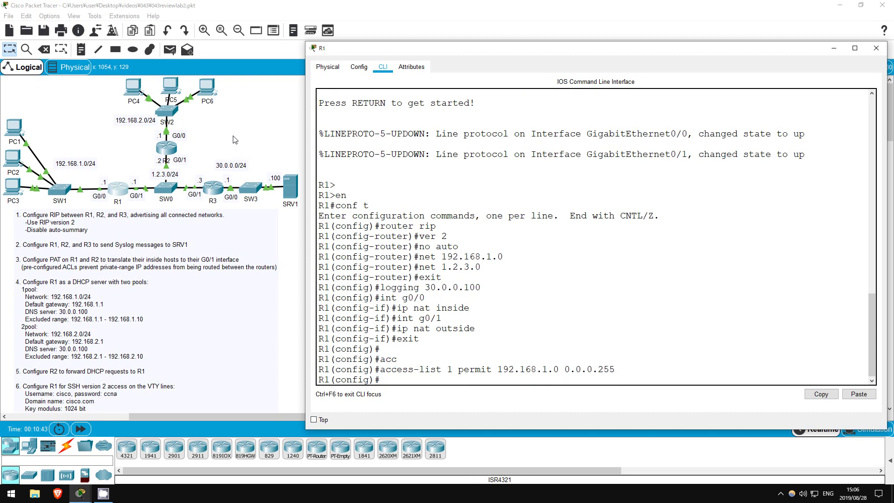
key(Return)
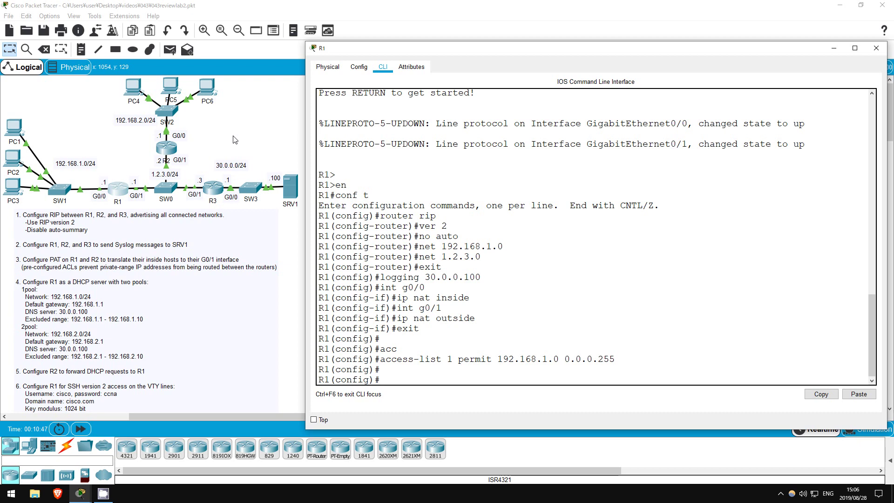
- Overload access list 1 onto interface g0/1 and close R1's window
text(ip nat inside source list 1 int)
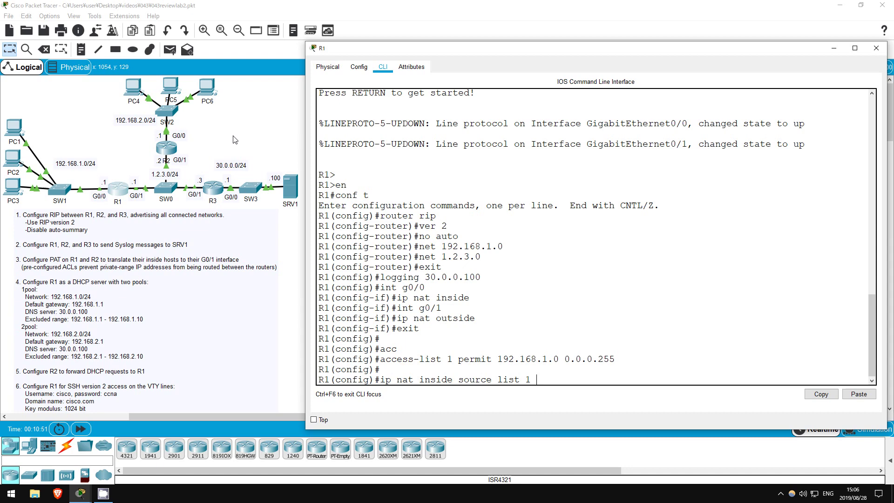
key(Tab)
text(g0/1 overload)
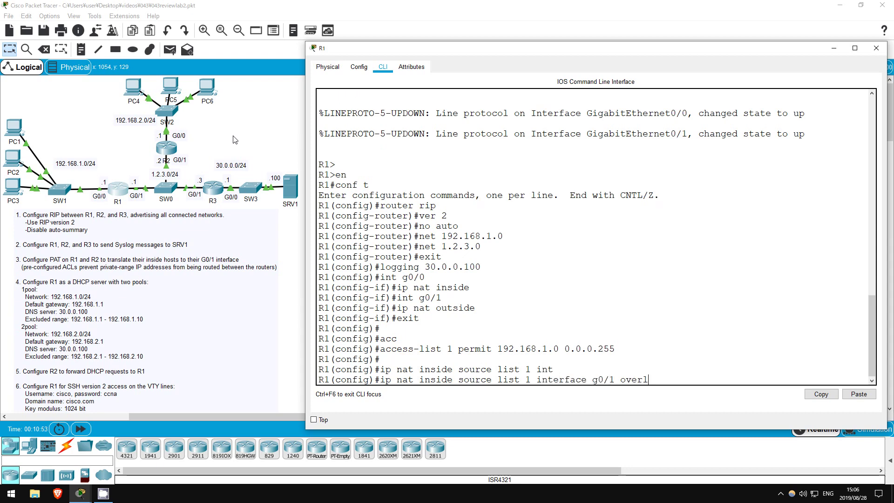
key(Return)
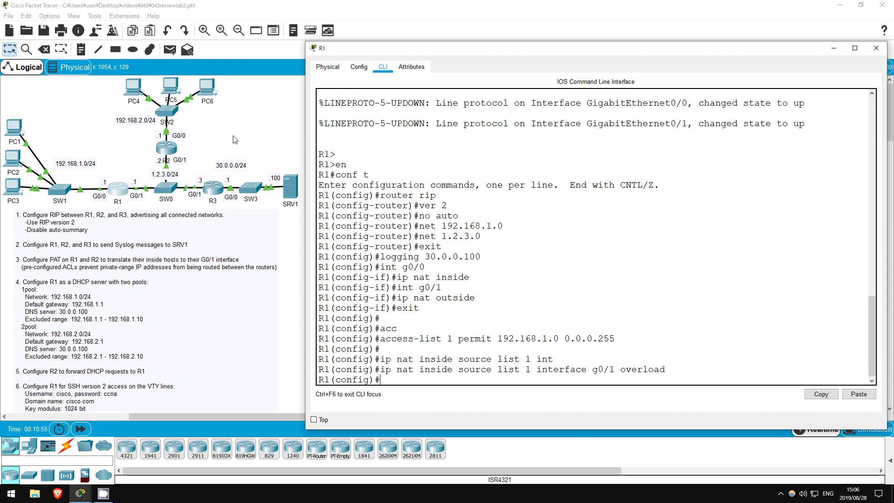
click(235, 139)
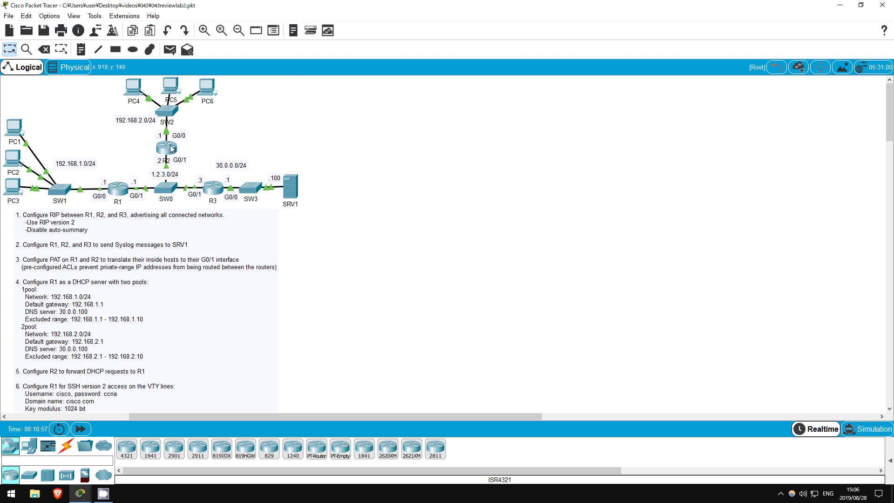
- Make R2's g0/0 the NAT inside interface and g0/1 the NAT outside interface
click(171, 149)
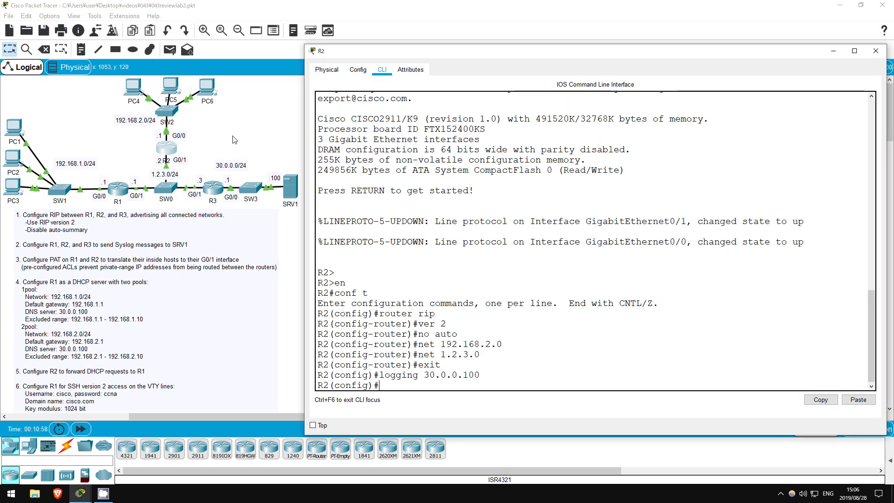
text(int g0/0)
key(Return)
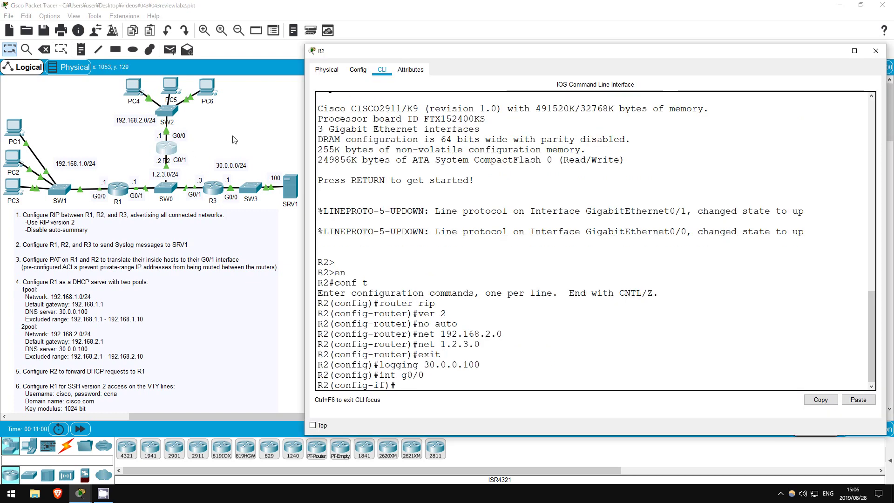
text(ip nat inside)
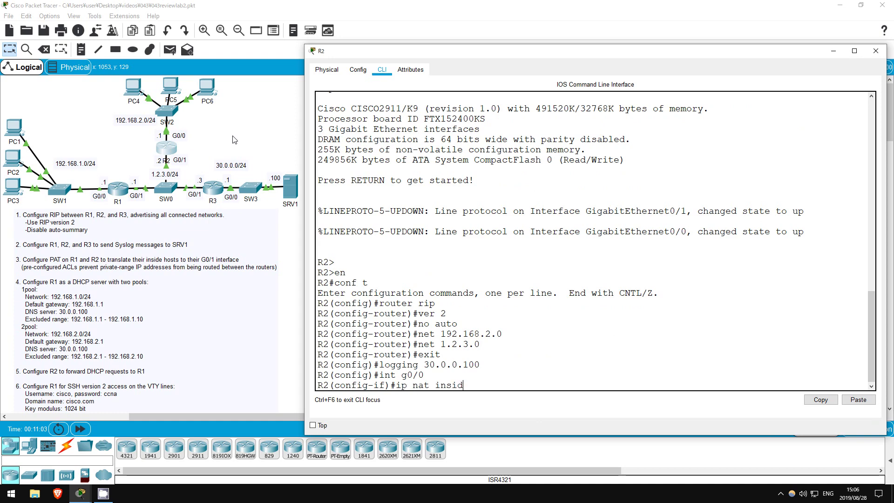
key(Return)
text(int g0)
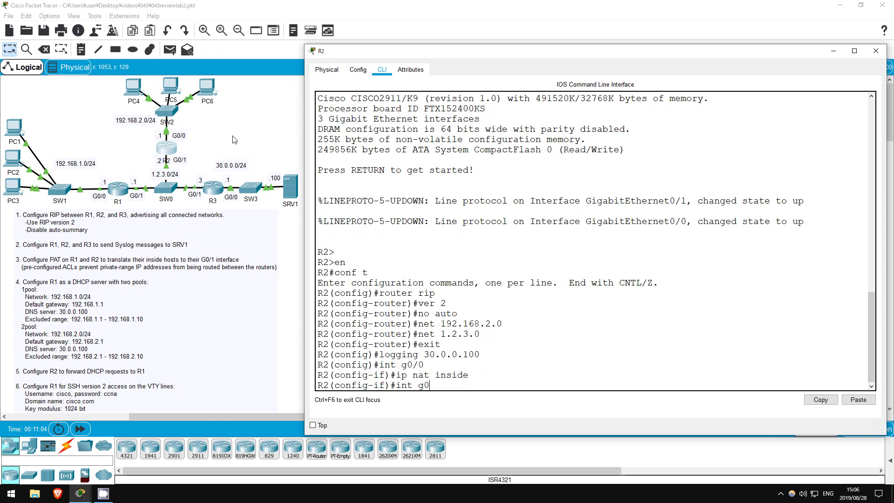
text(/1)
key(Return)
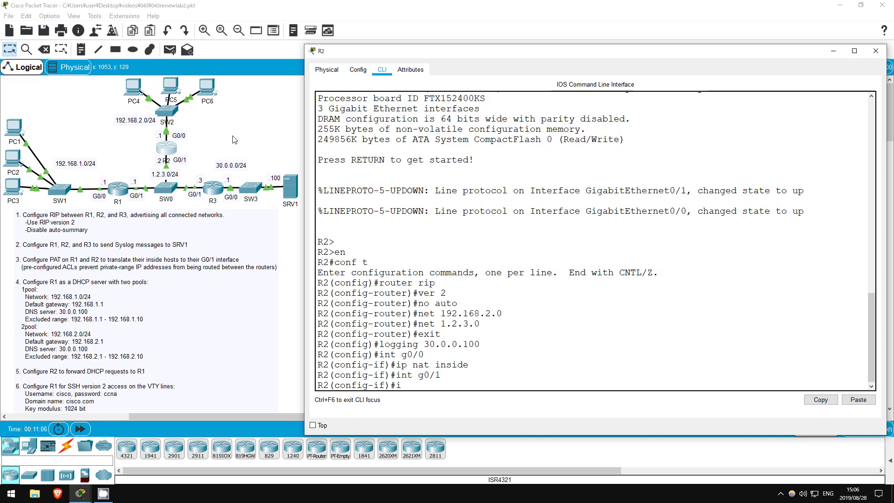
text(ip nat outside)
key(Return)
text(exit)
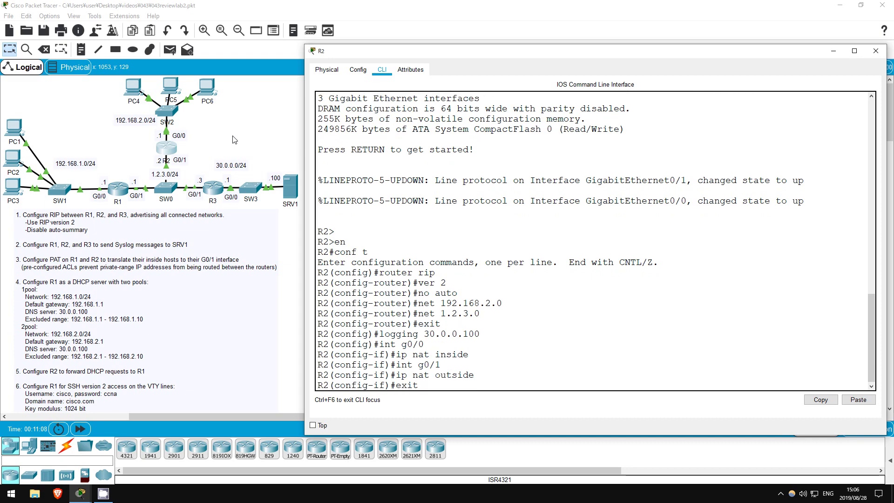
key(Return)
key(Return)
- Create access-list 1 permitting 192.168.2.0 0.0.0.255 on R2
text(a)
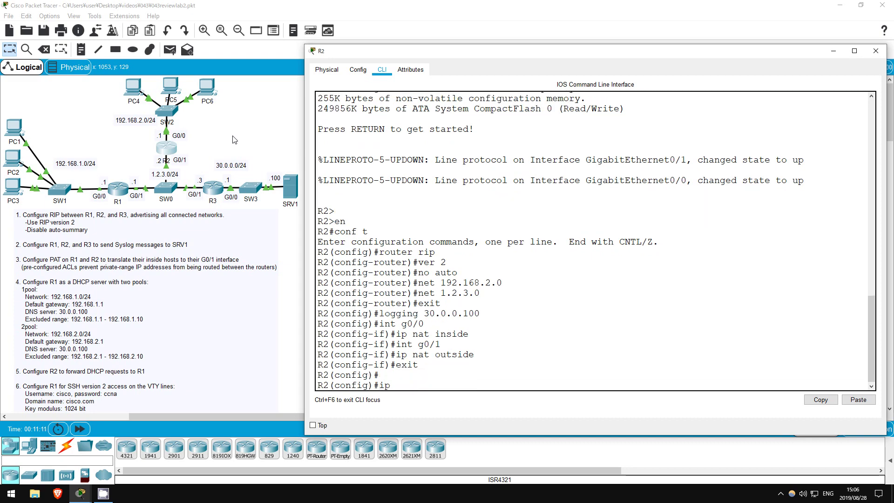
text(cc)
key(Tab)
text(1 permit)
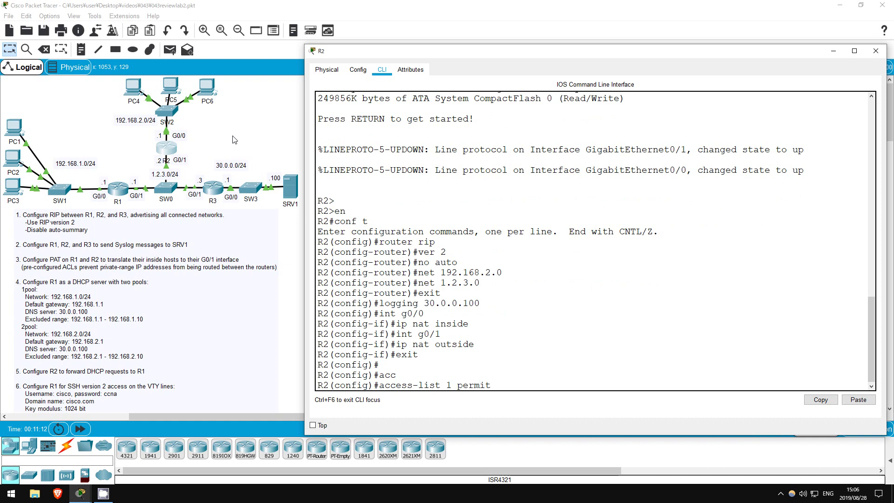
text( 192.168.2.0 0.0.0.255)
key(Return)
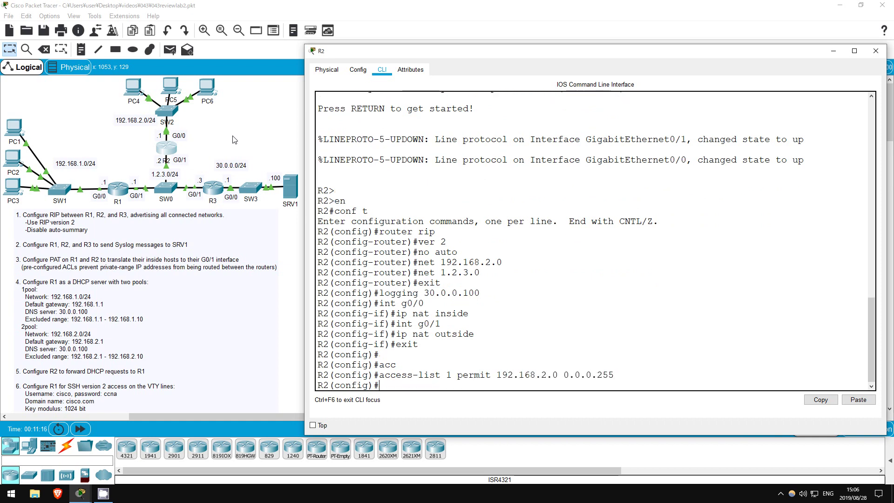
key(Return)
- Overload access list 1 onto R2's g0/1 and close R2's window
text(ip nat ins)
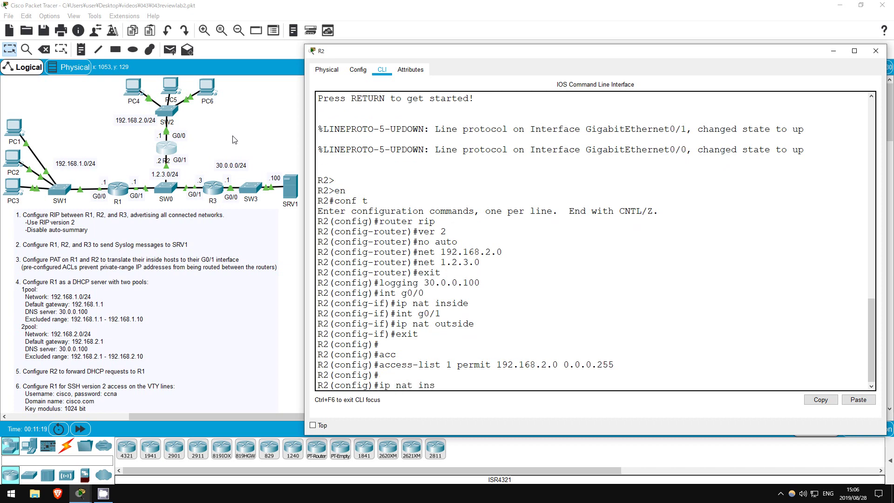
key(Tab)
text(source list )
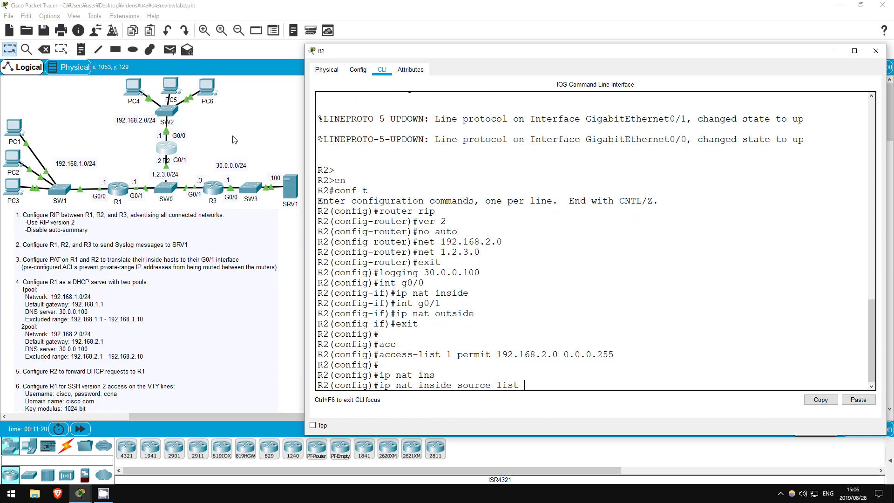
text(1 int)
key(Tab)
text(g)
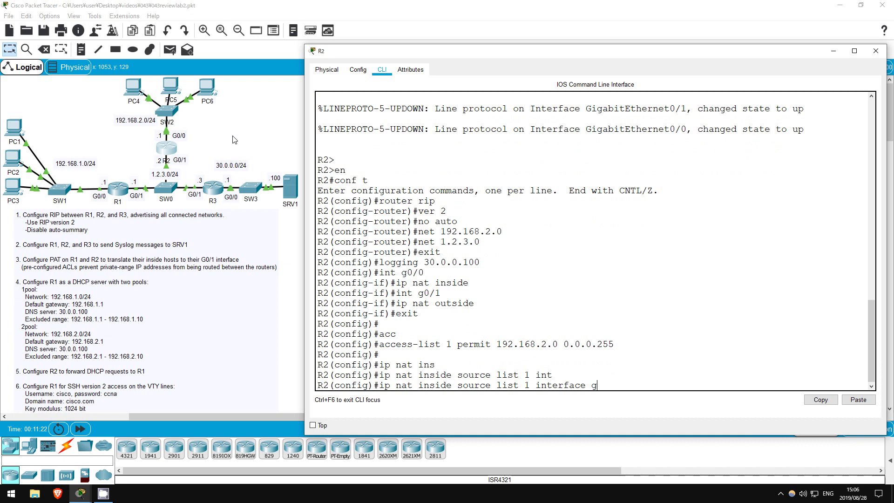
text(0/1 overload)
key(Return)
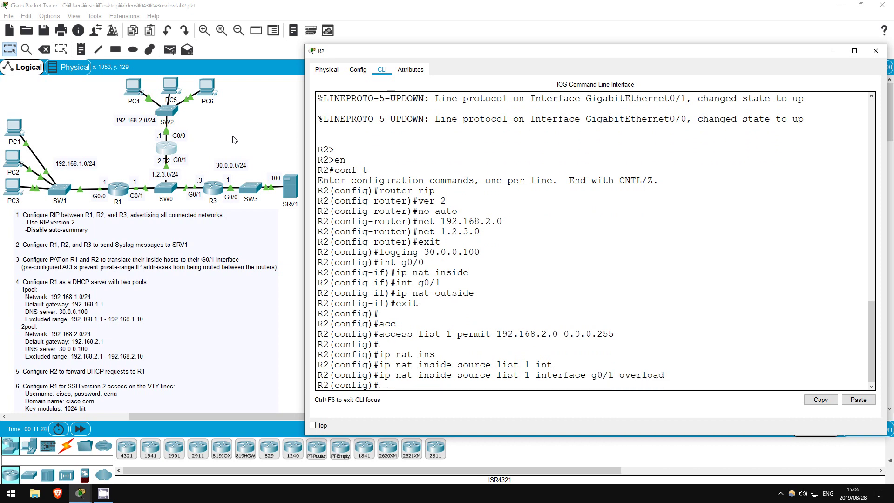
key(Return)
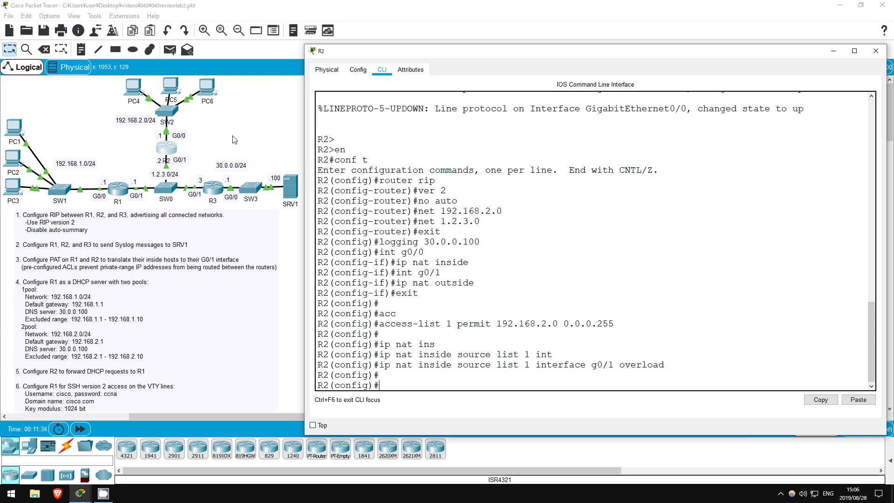
click(235, 140)
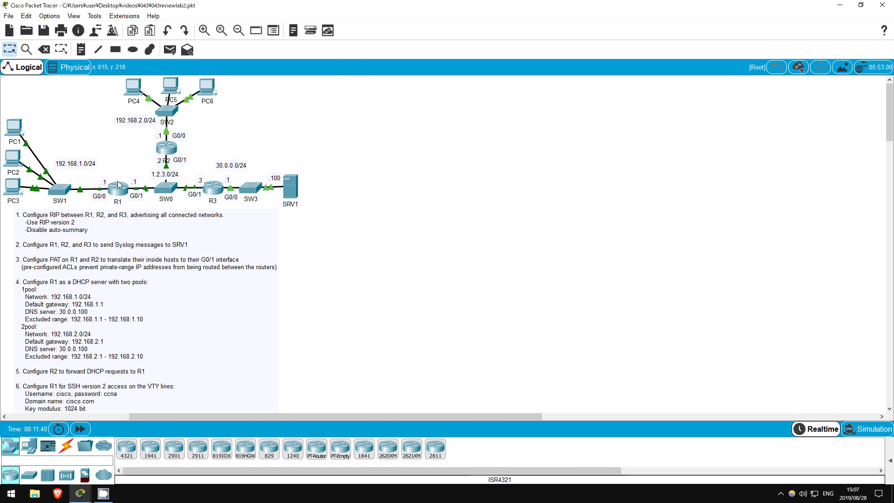
- On R1, exclude 192.168.1.1–192.168.1.10 and 192.168.2.1–192.168.2.10 from DHCP assignment
click(119, 188)
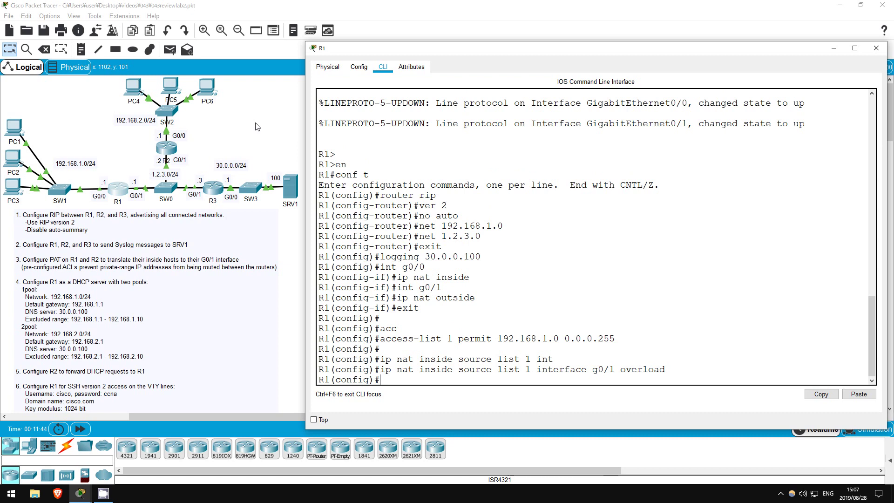
key(Return)
key(Return)
key(Return)
key(Return)
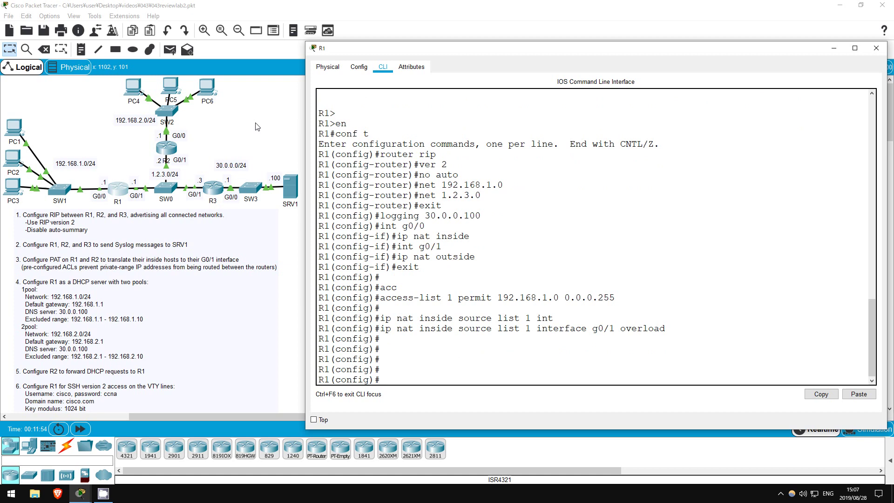
text(ip dhcp e)
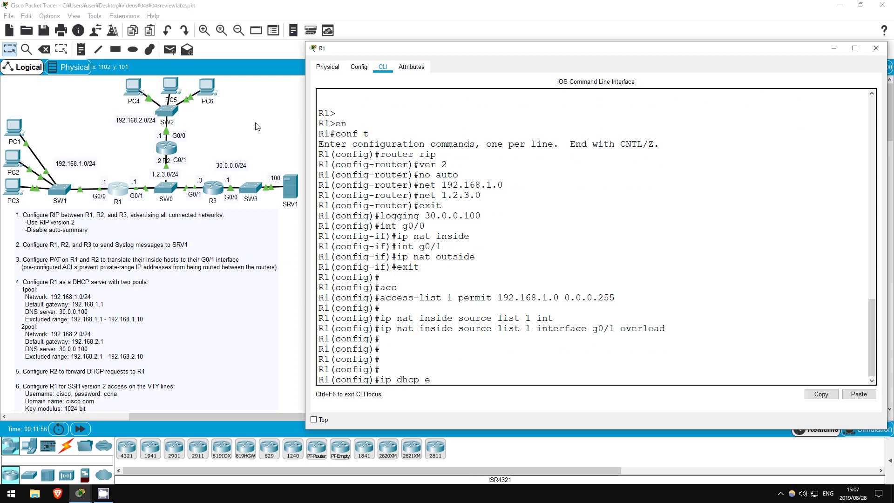
text(xc)
key(Tab)
text(1)
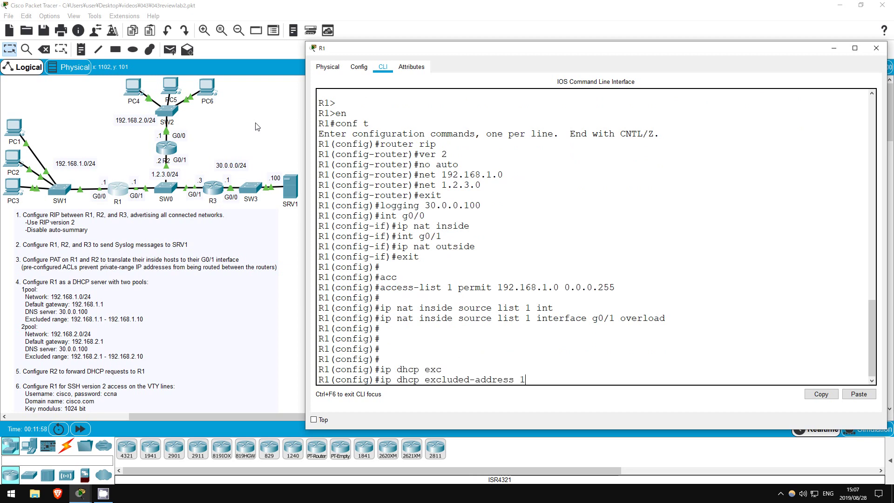
text(92.168.1.1 192.168.1.10)
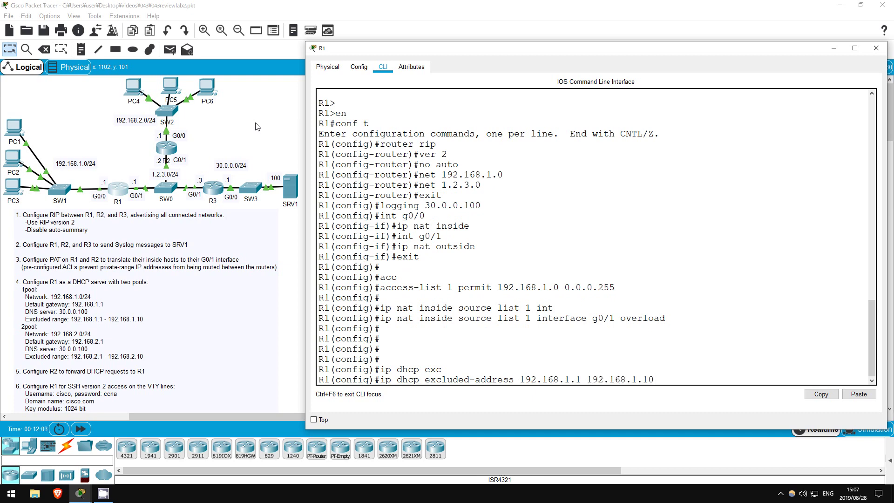
key(Return)
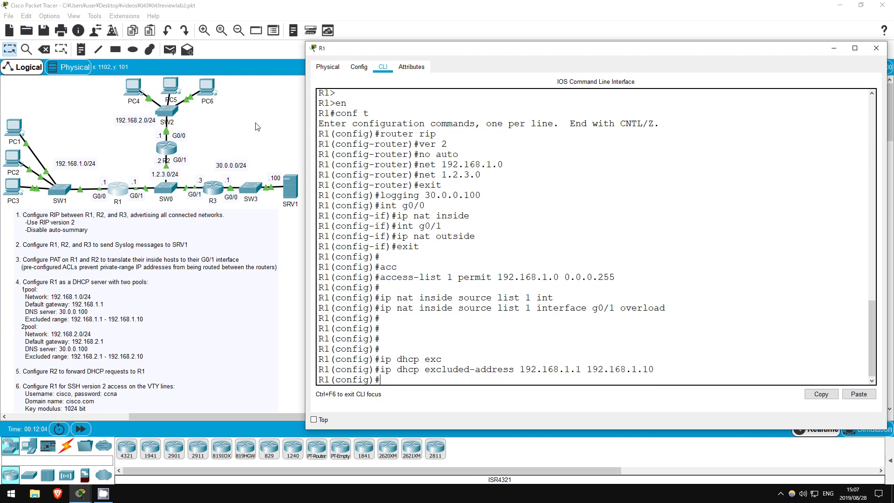
key(Up)
key(BackSpace)
key(BackSpace)
key(BackSpace)
key(BackSpace)
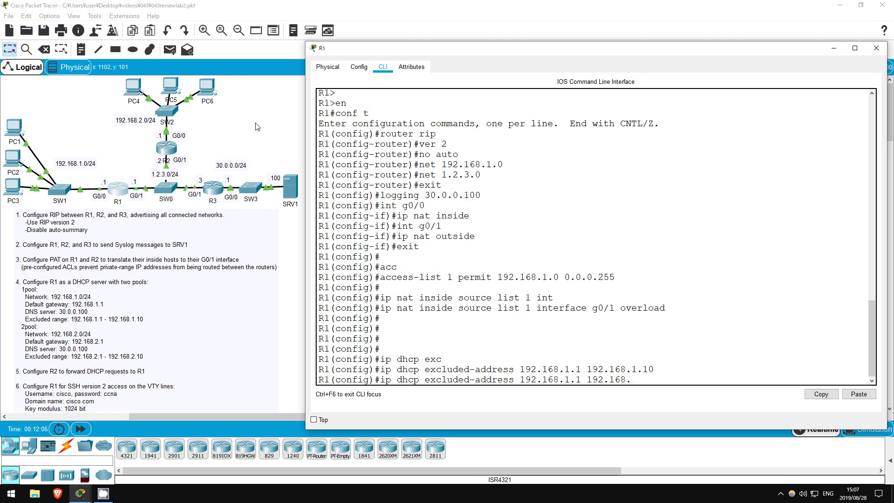
key(BackSpace)
key(BackSpace)
key(BackSpace)
key(BackSpace)
key(BackSpace)
key(BackSpace)
key(BackSpace)
key(BackSpace)
key(BackSpace)
key(BackSpace)
key(BackSpace)
key(BackSpace)
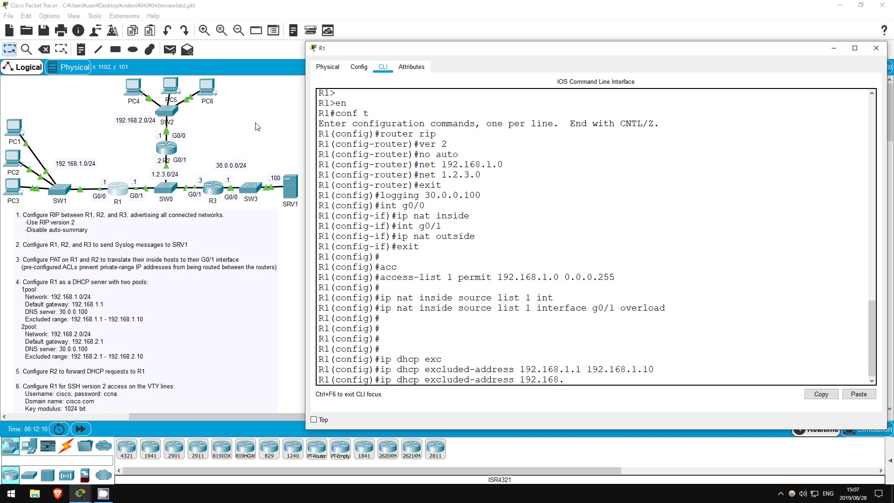
text(2.1 1)
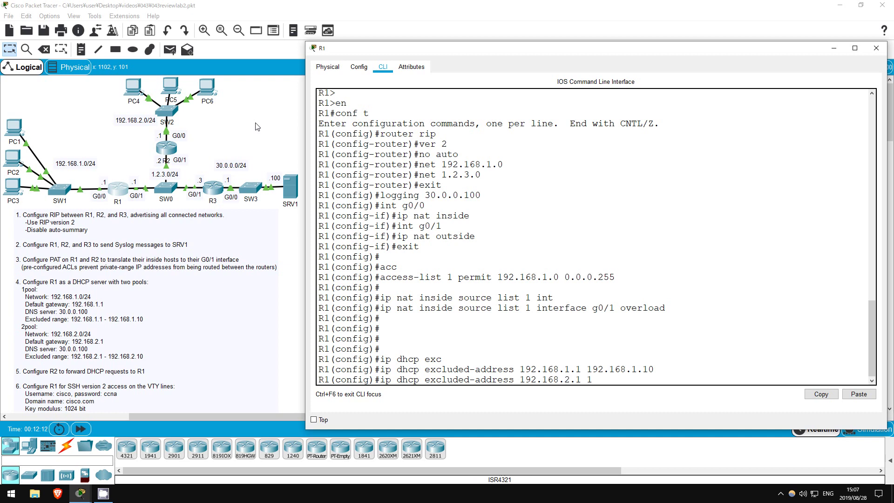
text(92.168.2.10)
key(Return)
key(Return)
key(Return)
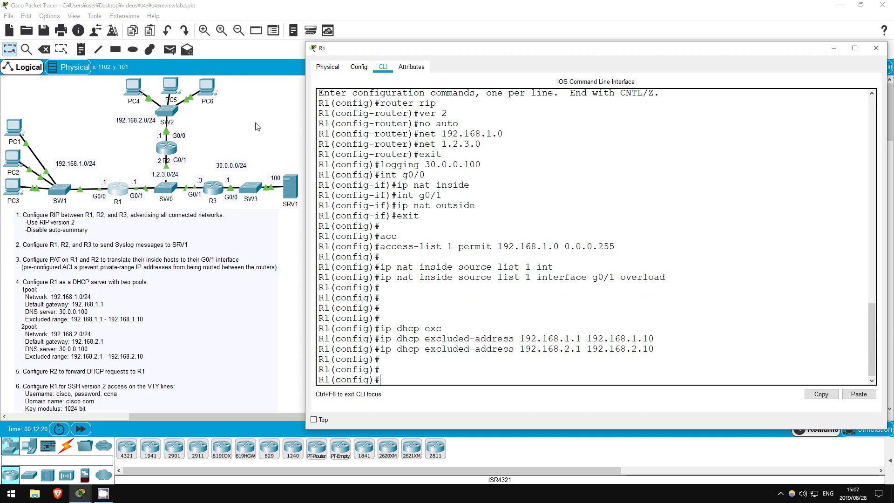
- On R1, create DHCP pool 1pool with network 192.168.1.0 255.255.255.0
text(ip dhcp pool 1pool)
key(Return)
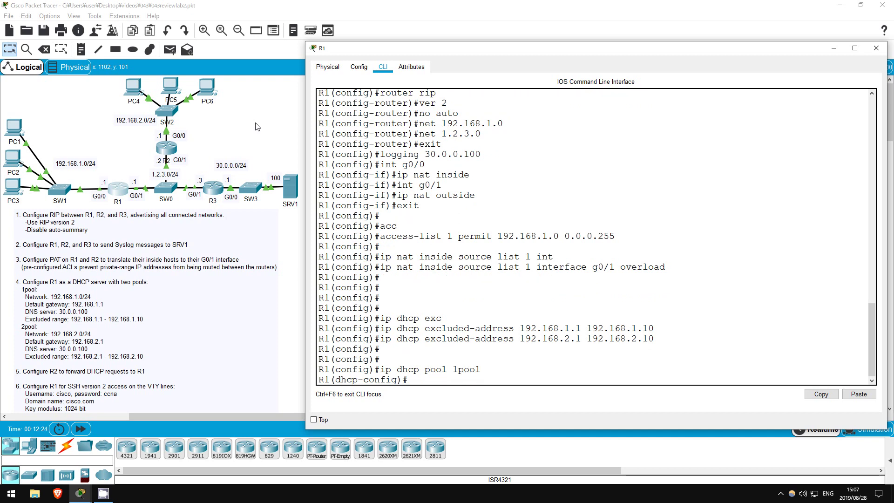
text(net 192.1)
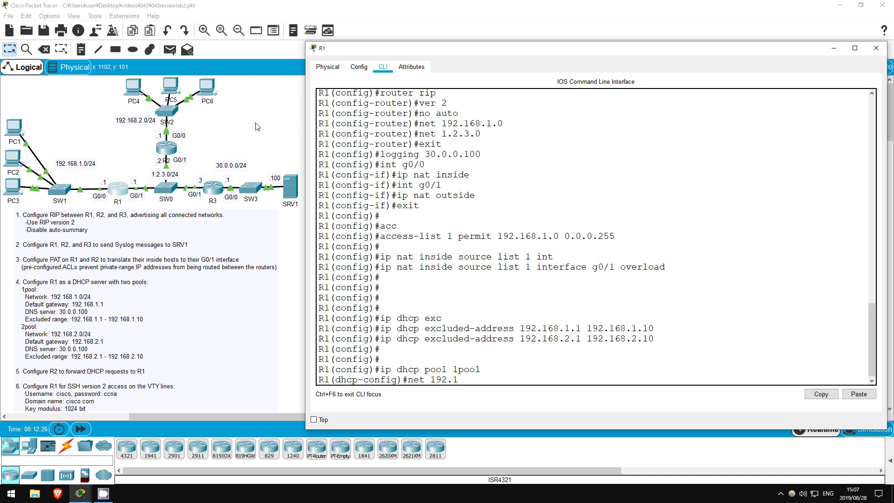
text(68.1.0 255.255.255.0\)
key(Return)
key(Up)
key(BackSpace)
key(Return)
- Give 1pool default router 192.168.1.1 and DNS server 30.0.0.100, then exit the pool
text(de)
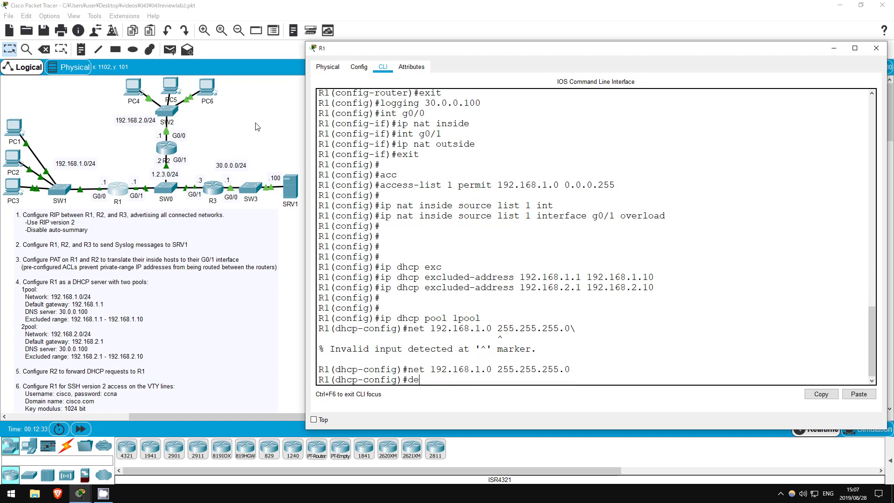
text(f)
key(Tab)
text(192.168.1.1)
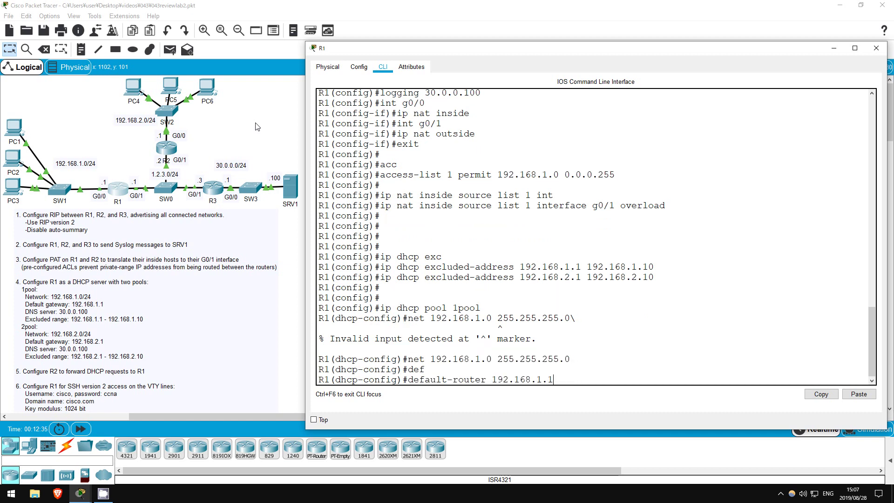
key(Return)
text(dns)
key(Tab)
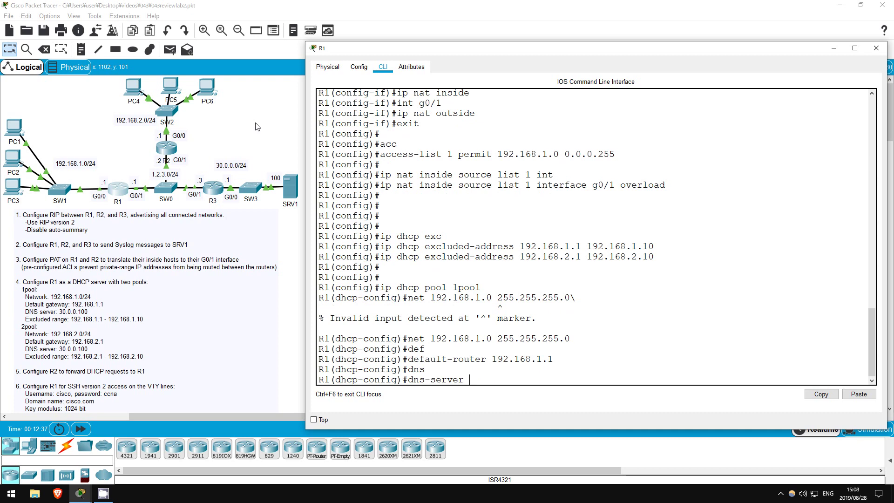
text(30.0.0.100)
key(Return)
text(exit)
key(Return)
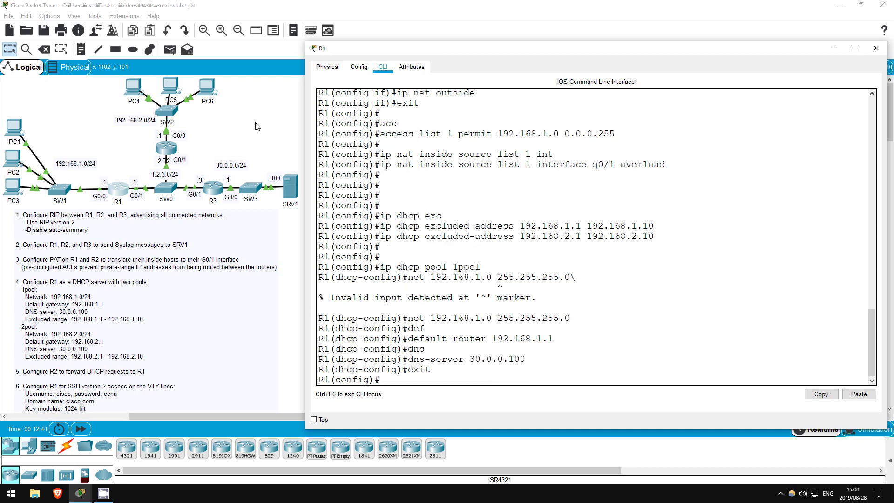
key(Return)
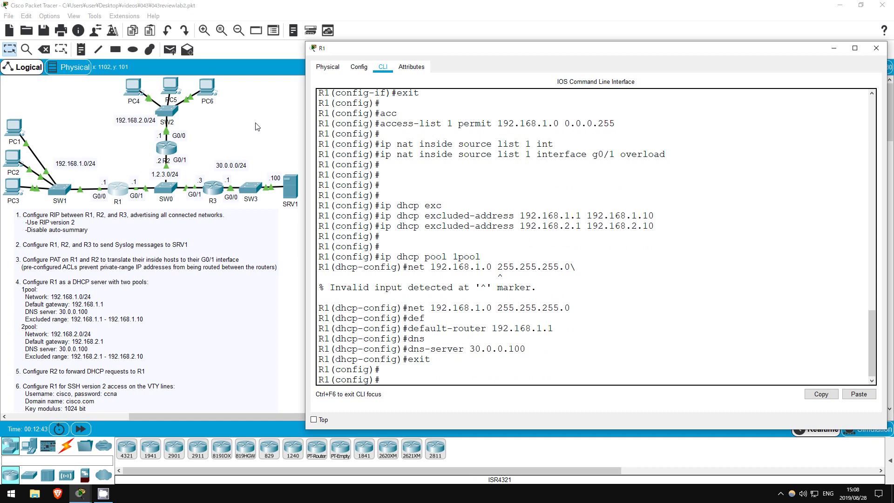
- Create DHCP pool 2pool with network 192.168.2.0 255.255.255.0
text(ip dhcp pool 2pool)
key(Return)
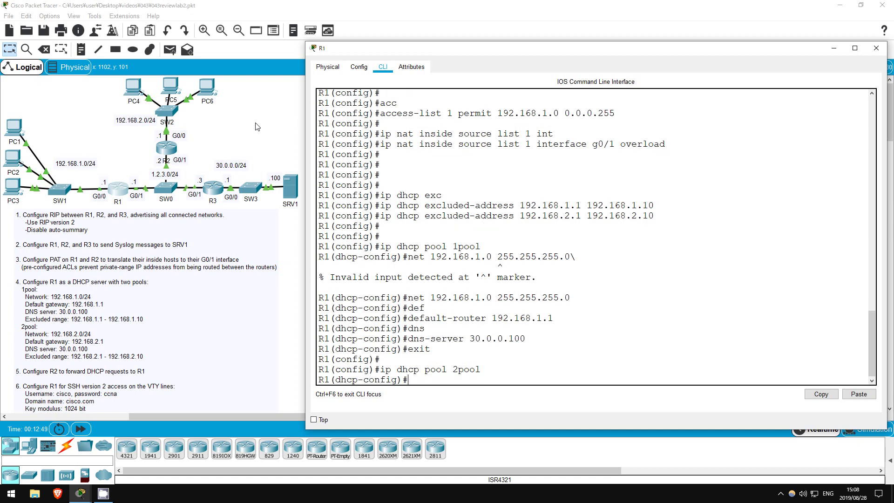
text(net 192.168.2.0 )
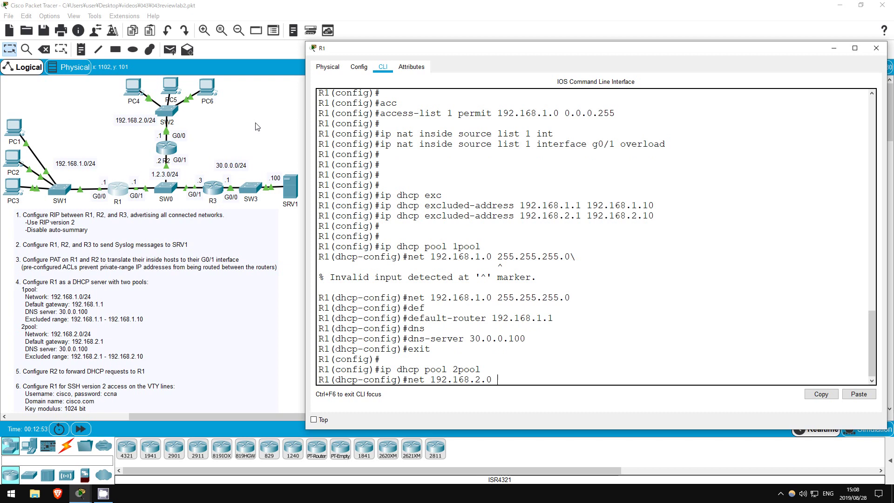
text(255.255.255.0)
key(Return)
- Give 2pool default router 192.168.2.1 and DNS server 30.0.0.100, then exit the pool
text(def)
key(Tab)
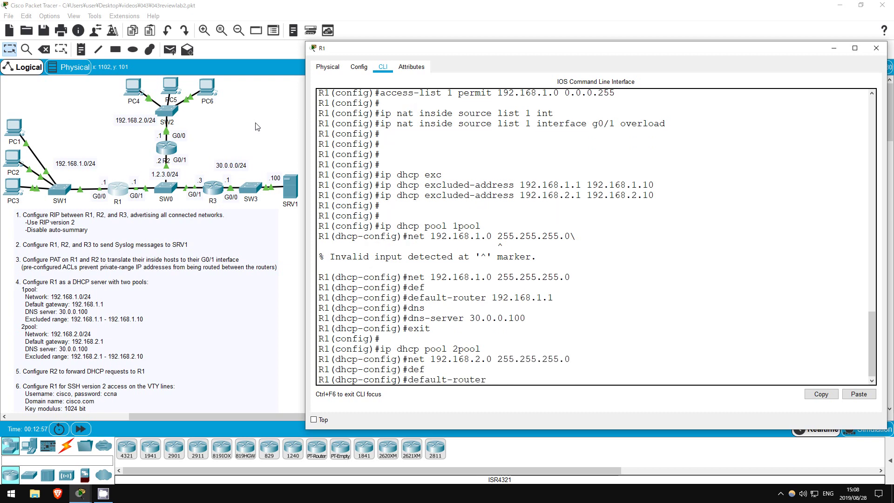
text(192.168.2.1)
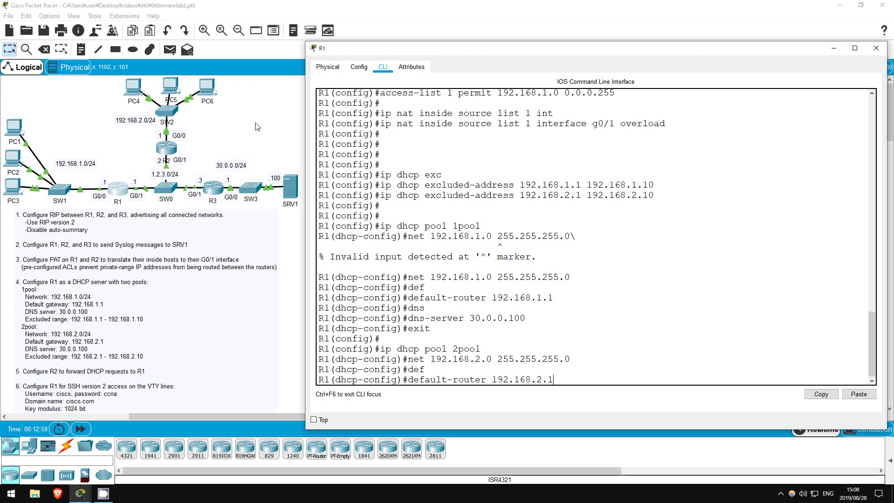
key(Return)
text(dns)
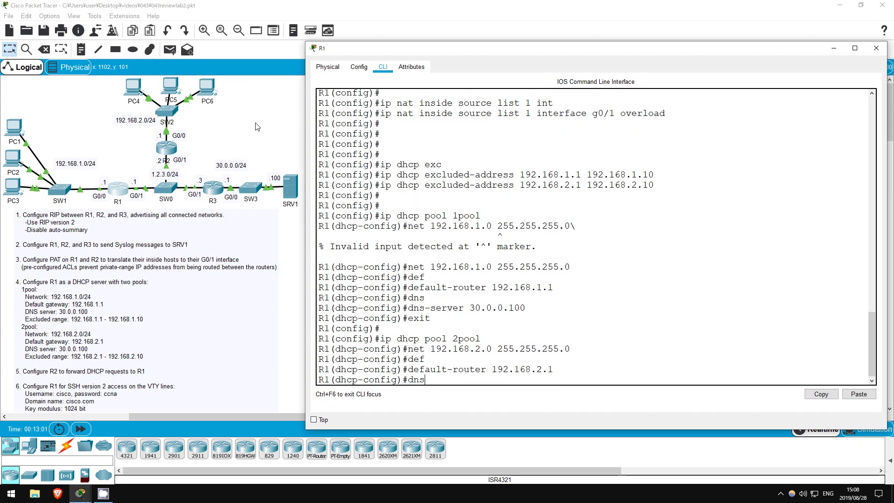
key(Tab)
text(30.0.)
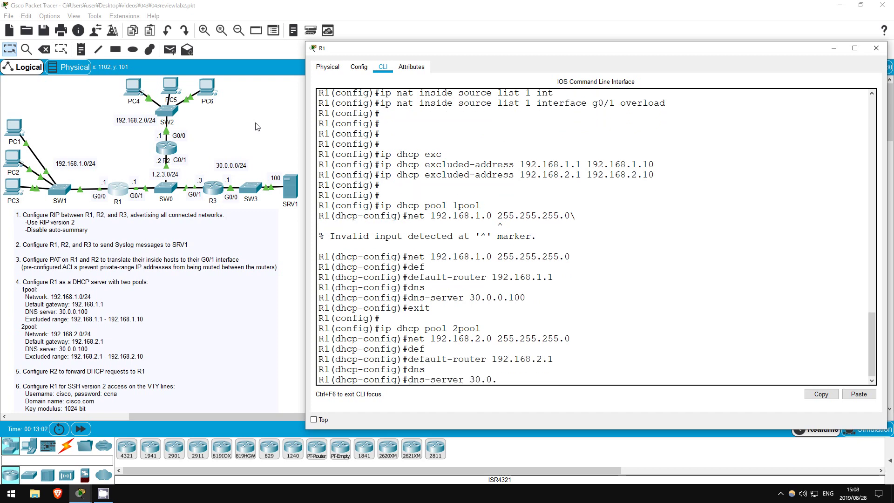
text(0.100)
key(Return)
text(exit)
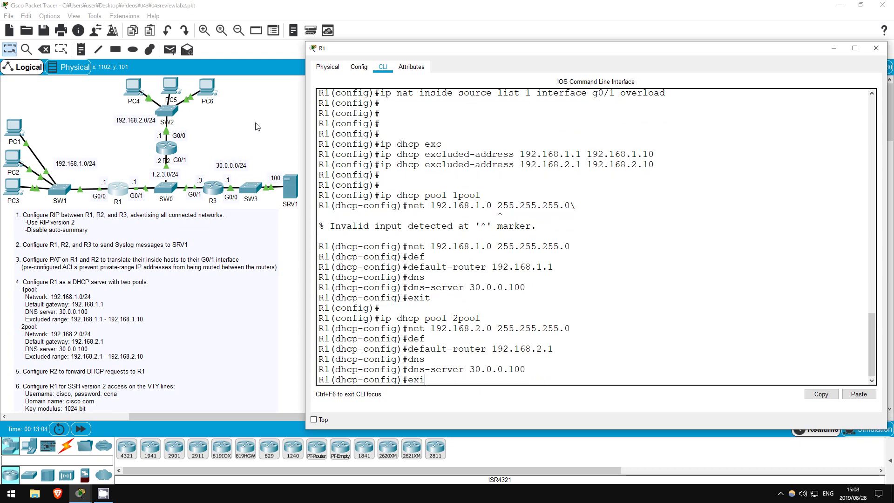
key(Return)
key(Return)
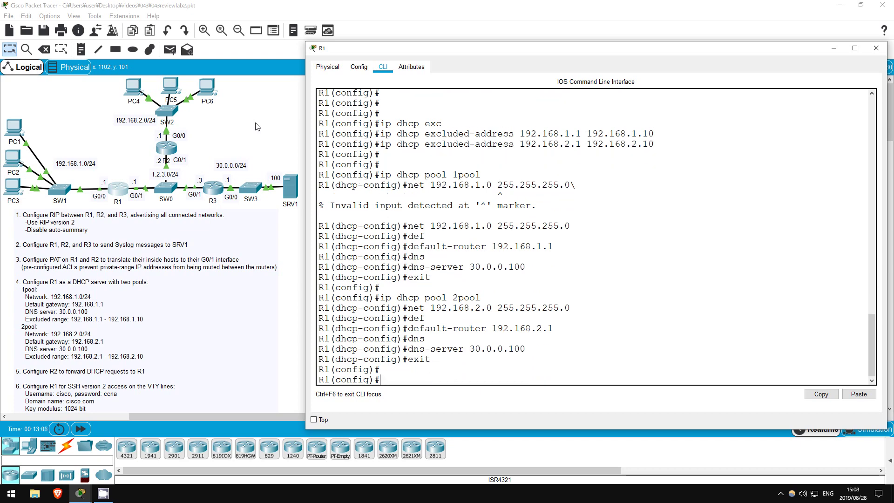
- Open PC1's Command Prompt from its Desktop
click(257, 127)
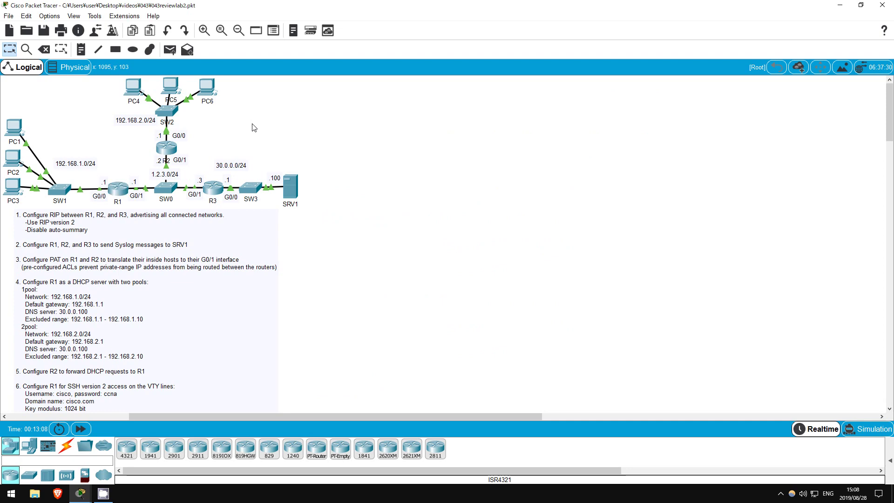
click(14, 127)
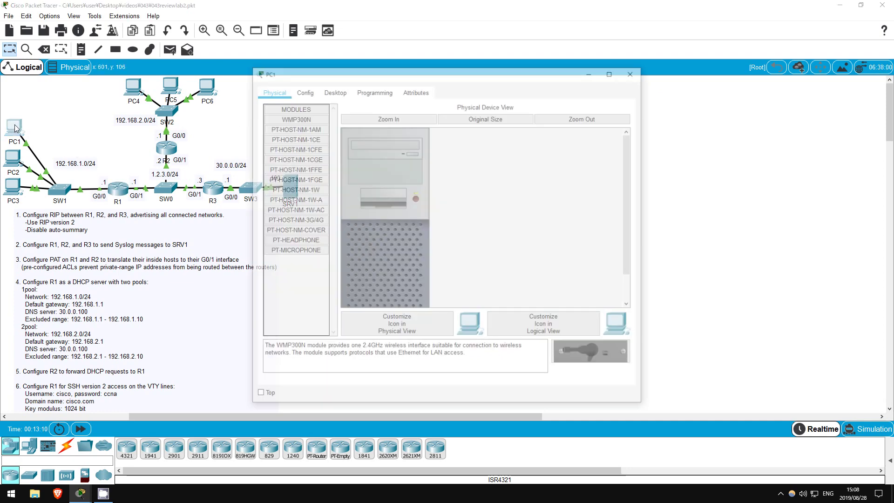
click(334, 90)
click(517, 173)
- Release PC1's DHCP address with ipconfig /release and enter ipconfig /renew
key(Return)
key(Return)
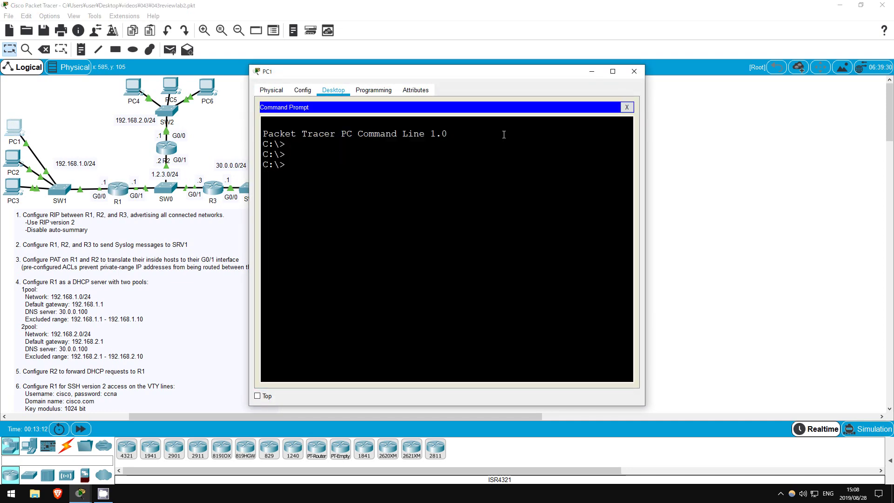
text(config /release)
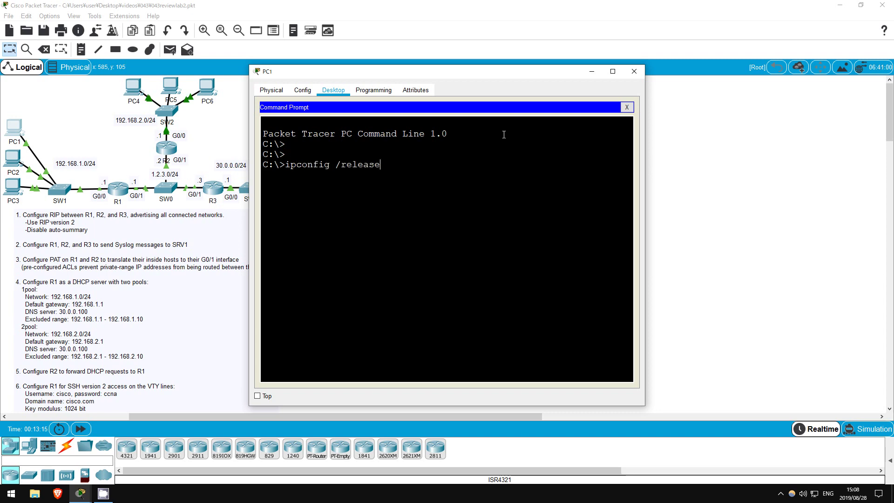
key(Return)
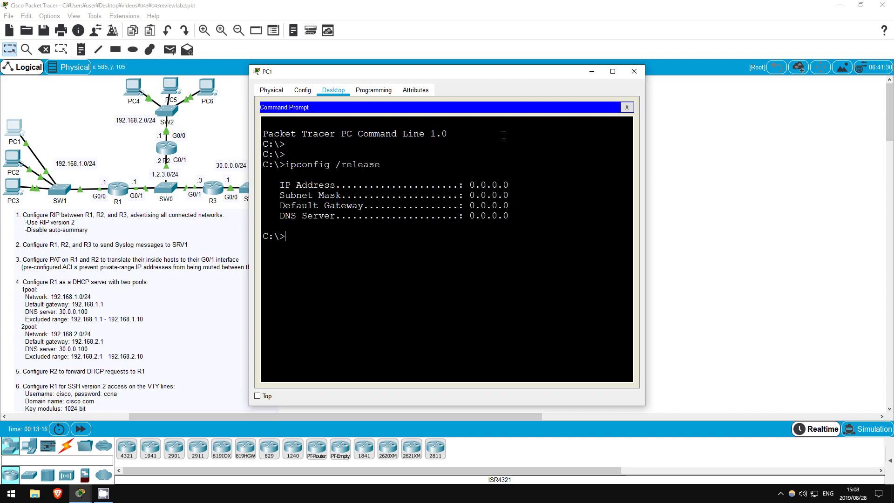
text(ipconfig /renew)
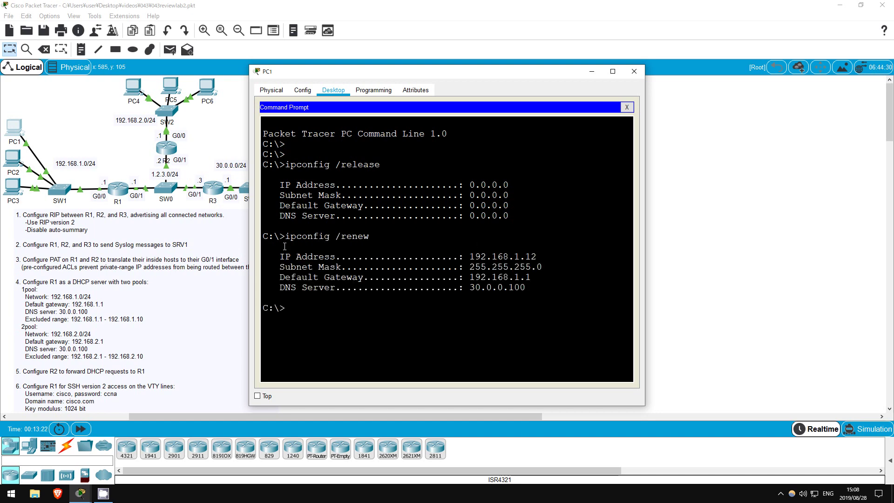
- Open PC4's Command Prompt from its Desktop
click(233, 128)
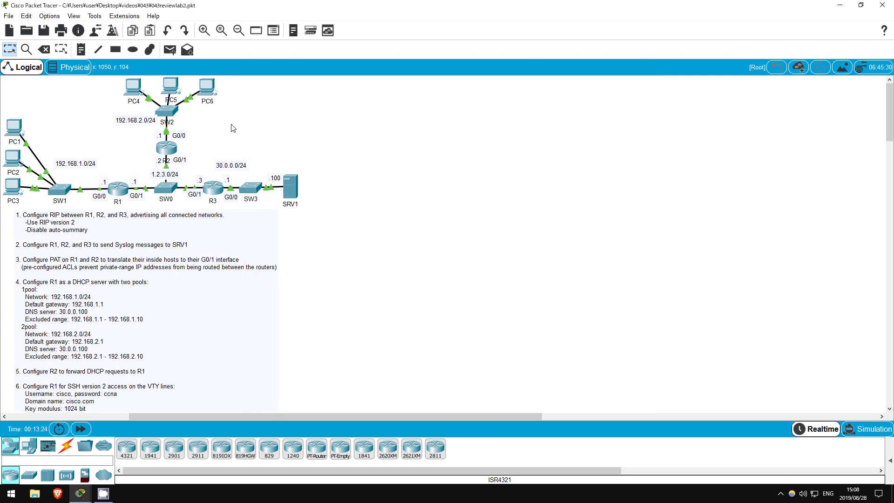
click(138, 92)
click(333, 90)
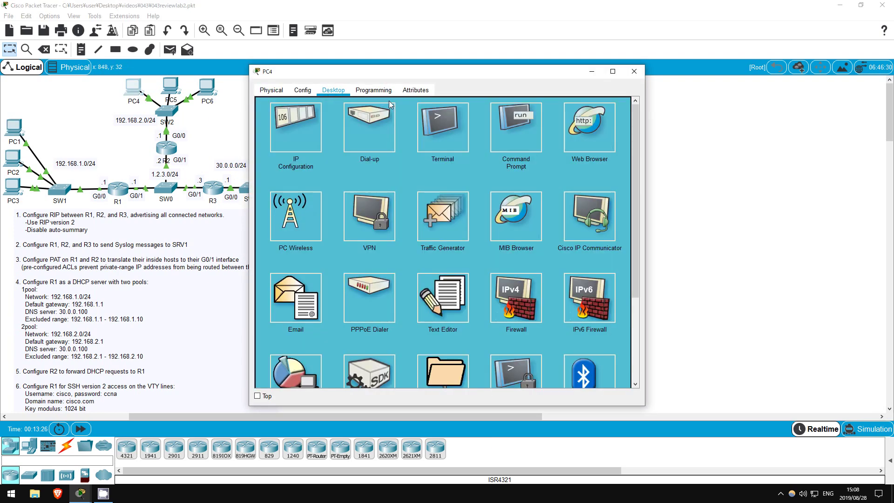
click(525, 127)
- Run ipconfig /release and ipconfig /renew on PC4, seeing the renewal fail
text(ipconfig)
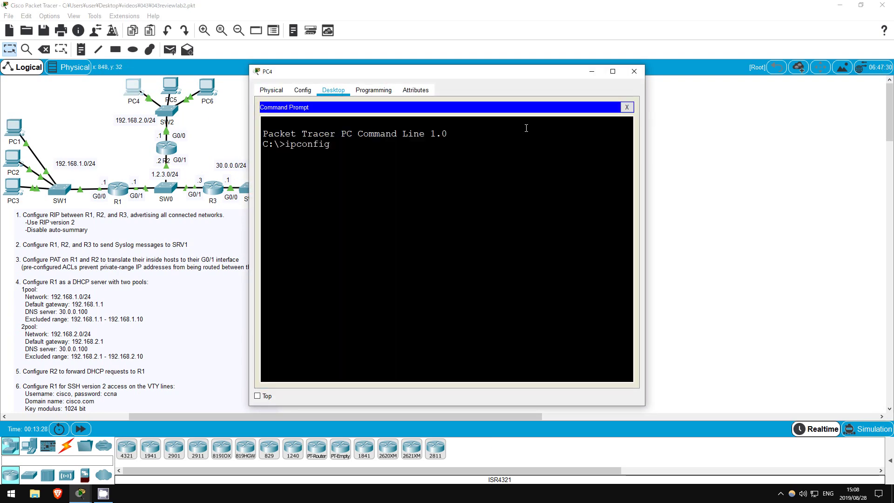
text( /release)
key(Return)
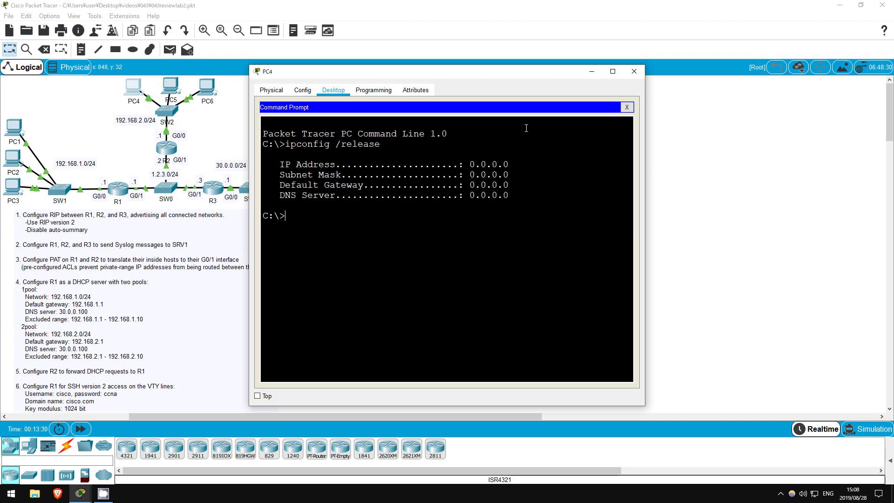
key(Up)
key(BackSpace)
key(BackSpace)
key(BackSpace)
key(BackSpace)
key(BackSpace)
text(new)
key(Return)
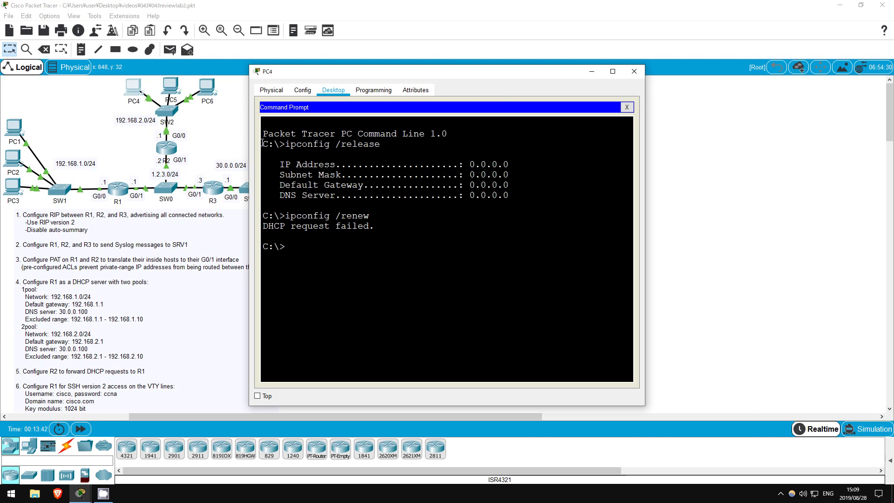
drag(307, 79, 368, 76)
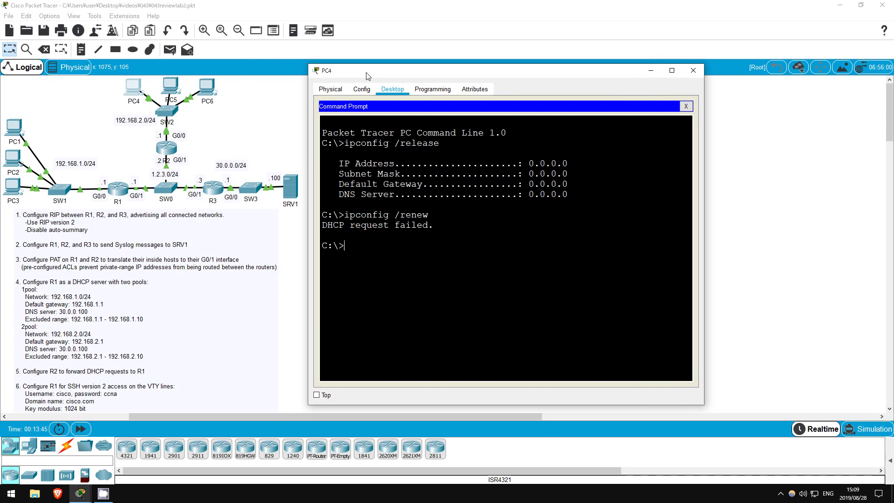
click(252, 111)
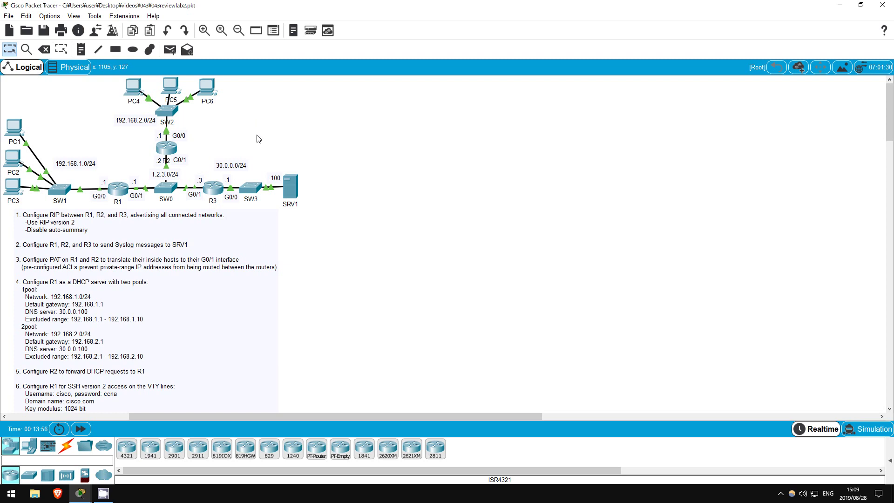
- In R2's CLI, set ip helper-address 1.2.3.1 on interface G0/0 and exit
click(176, 148)
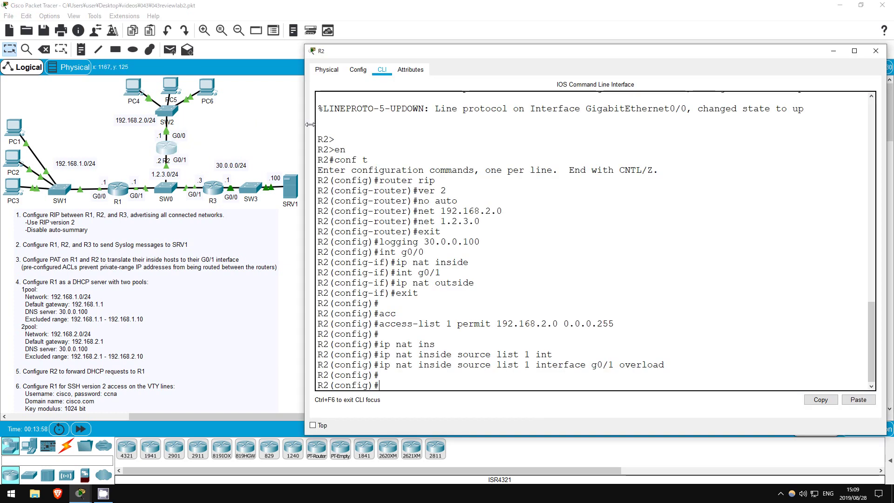
key(Return)
text(int g0/0)
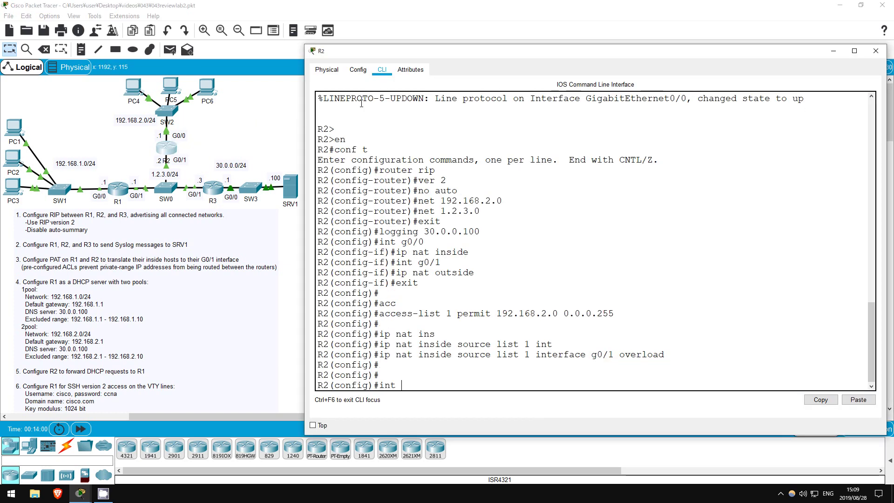
key(Return)
text(ip help)
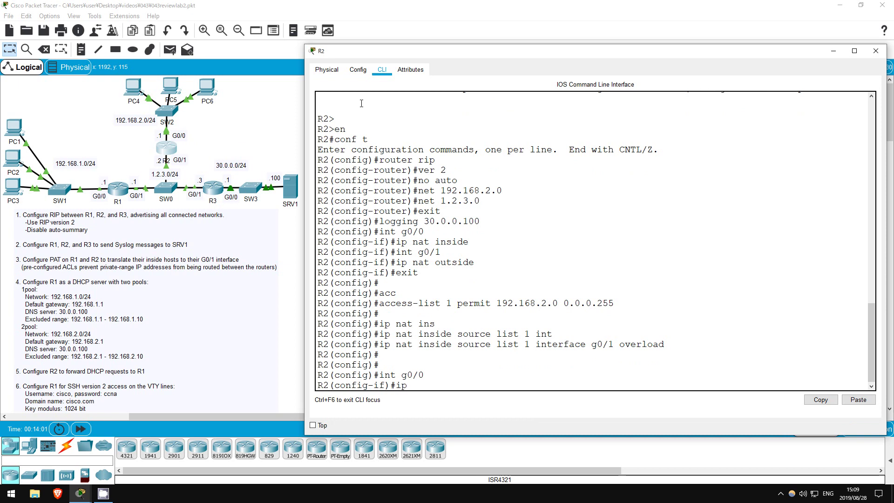
key(Tab)
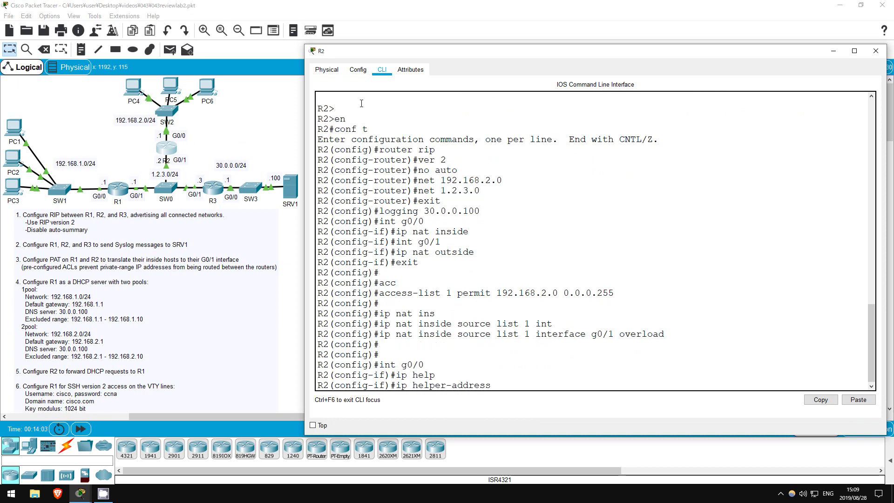
text(1.2.3.1)
key(Return)
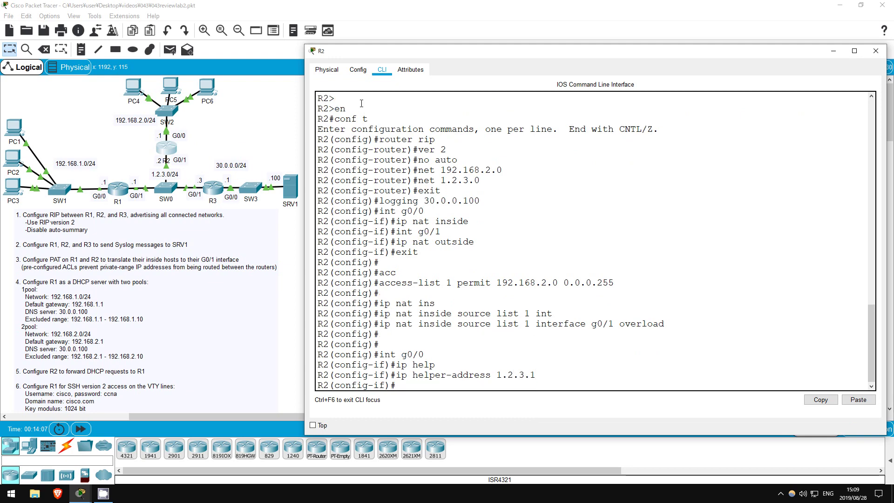
text(exit)
key(Return)
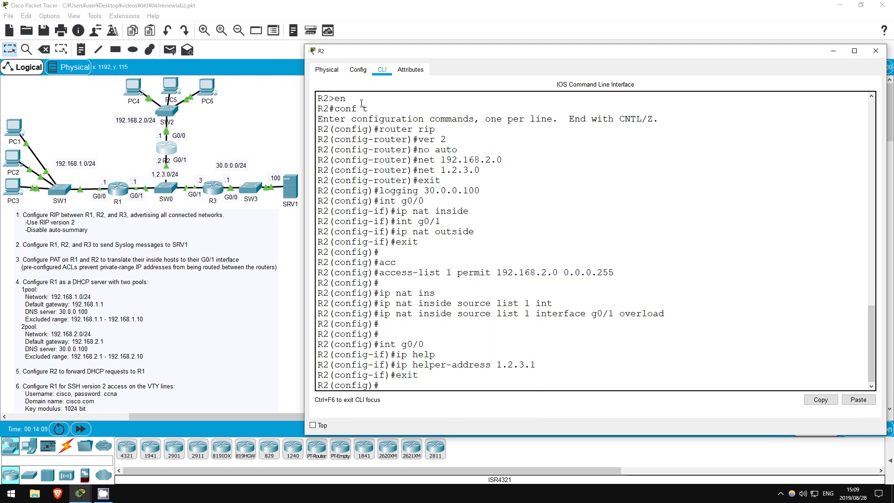
- Rerun ipconfig /renew on PC4, confirming lease 192.168.2.11, then close its window
click(295, 104)
click(130, 93)
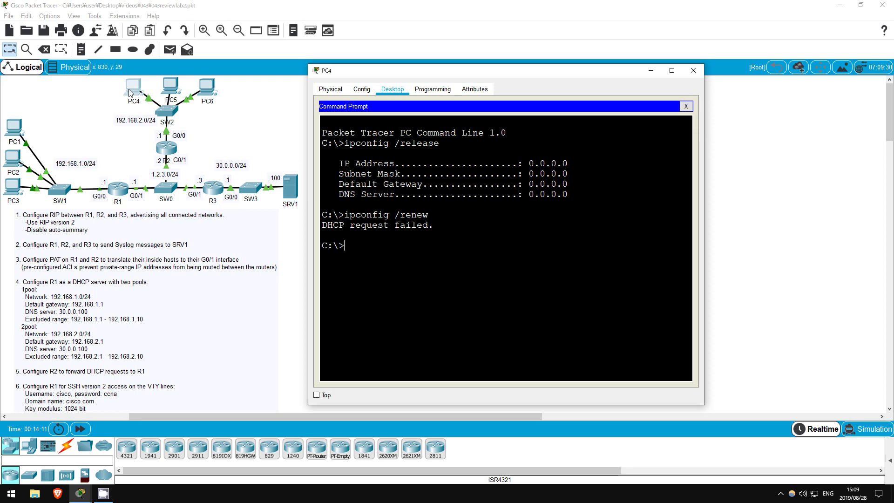
key(Up)
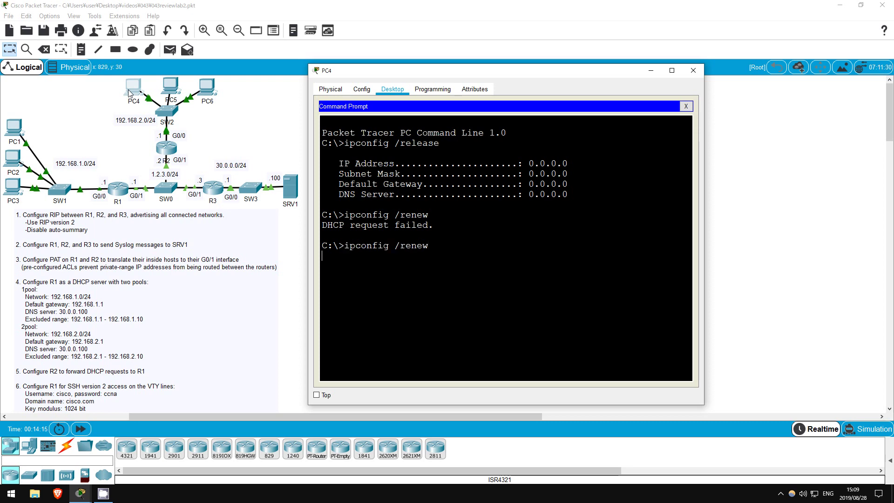
key(Return)
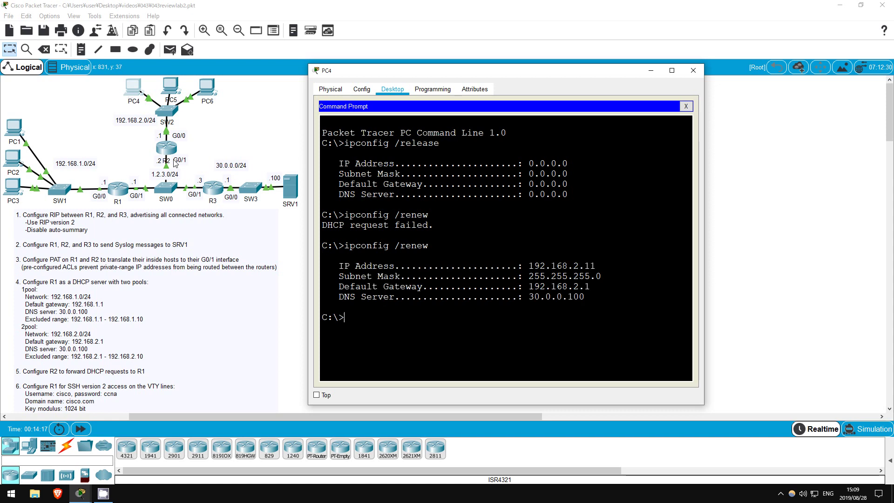
drag(338, 265, 595, 299)
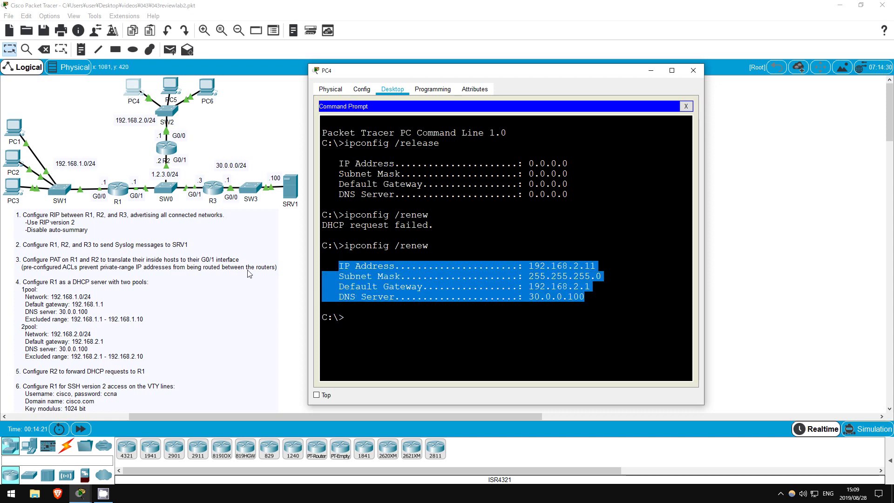
click(297, 247)
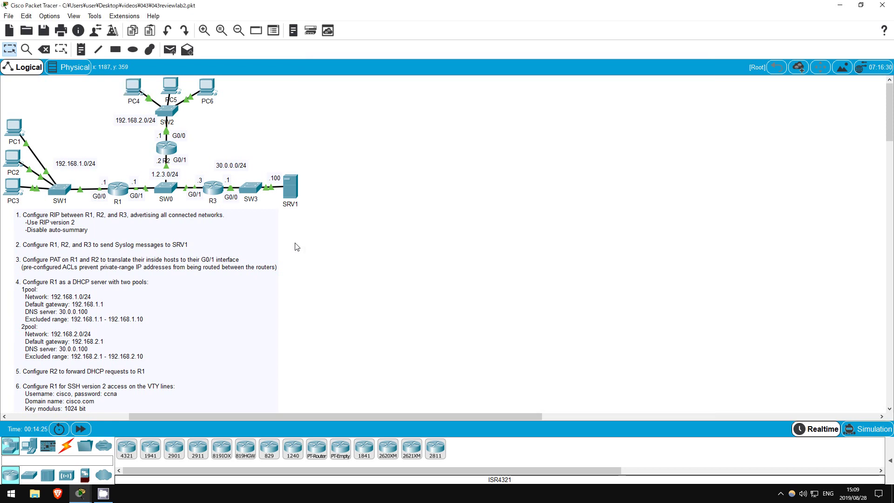
- Set R1's hostname to R1 and its domain name to cisco.com
click(123, 190)
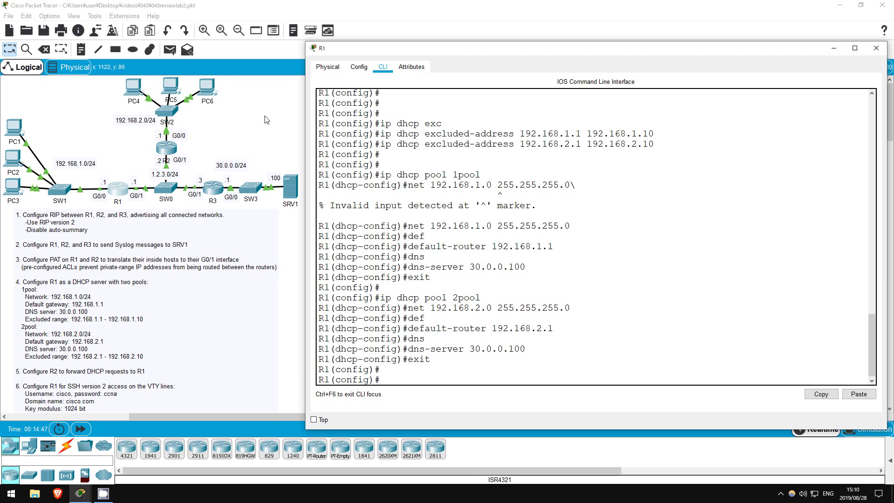
text(host)
key(Tab)
text(R1)
key(Return)
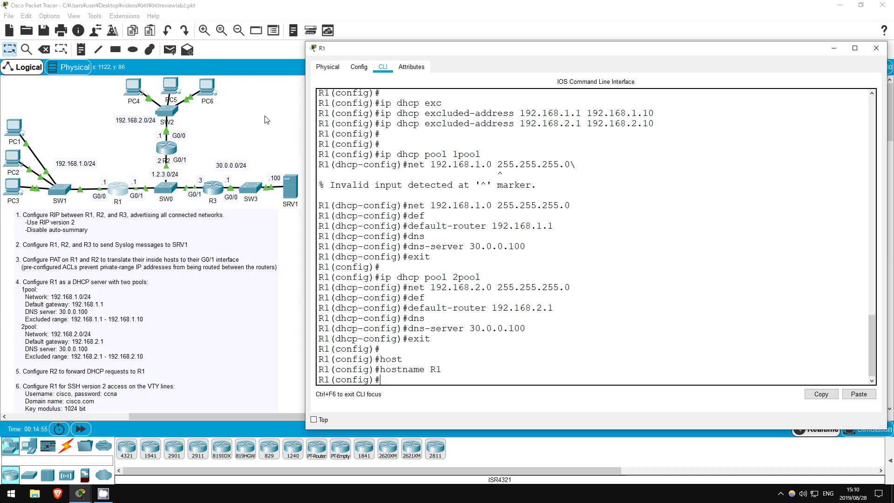
text(ip dom)
key(Tab)
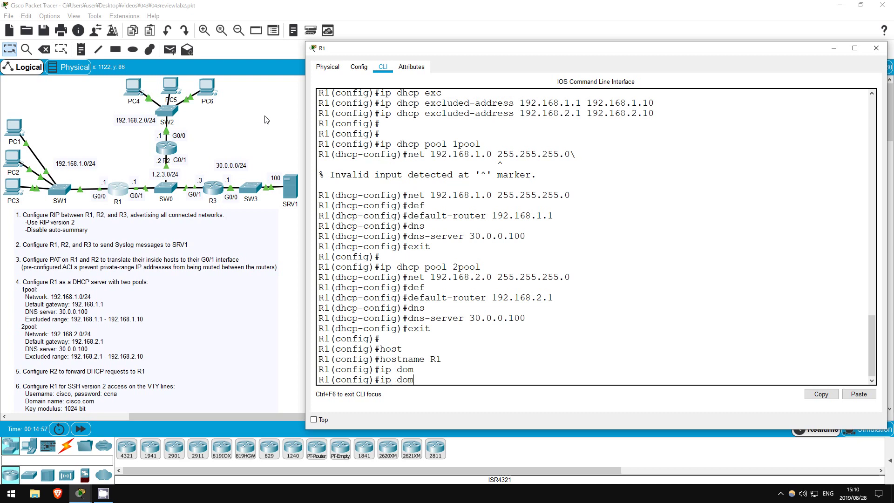
text(ain-n)
key(Tab)
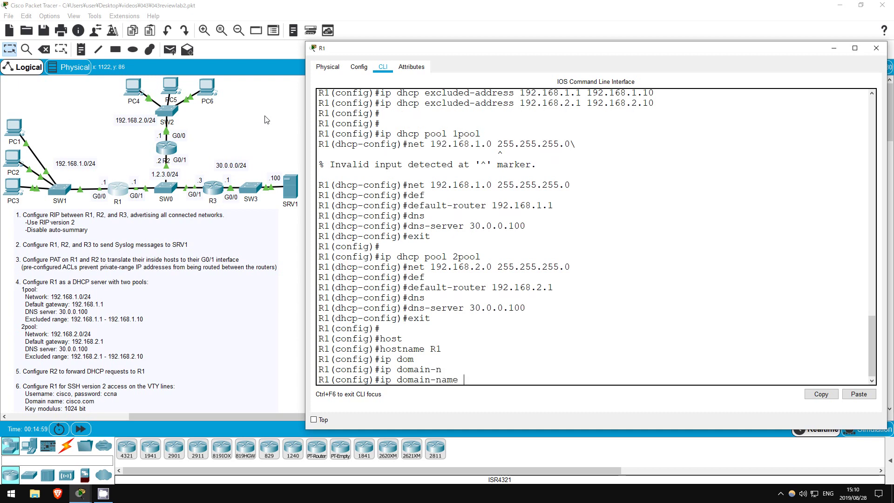
text(cisc.)
text(.com)
key(Return)
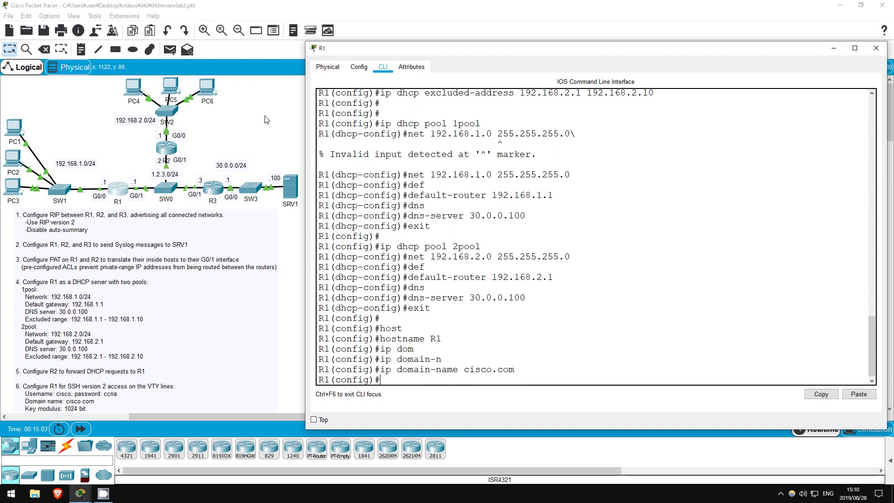
- Create a local user account with a password on R1
text(user)
key(Tab)
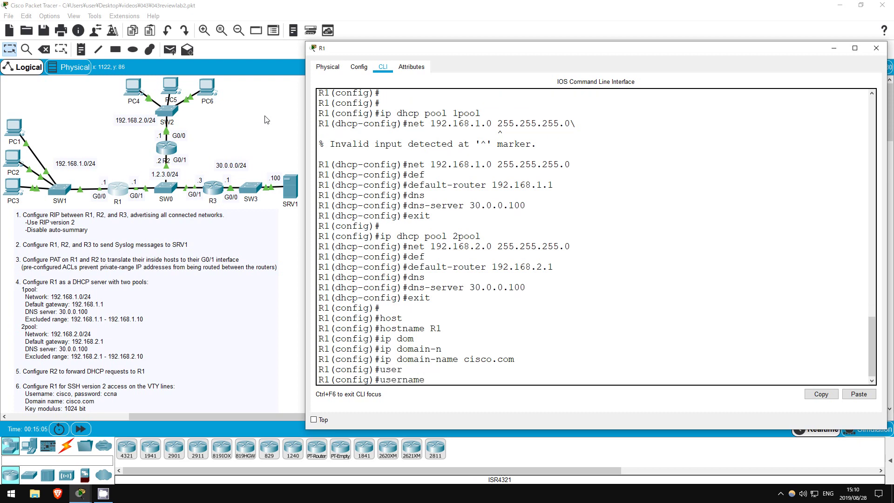
text(cisco pass)
key(Tab)
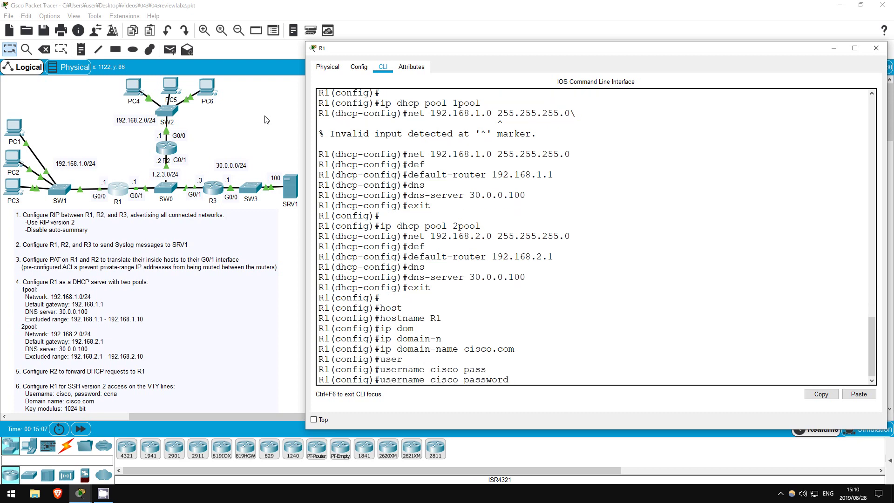
text(ccna)
key(Return)
key(Return)
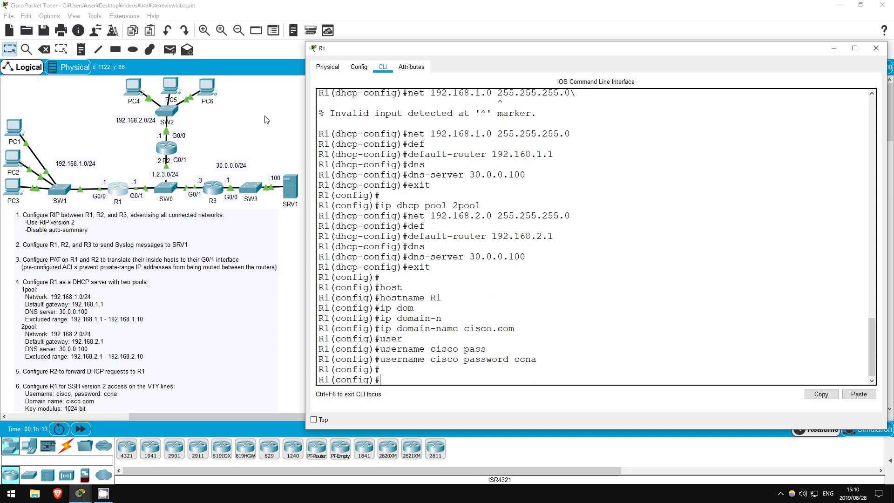
- Generate 1024-bit RSA keys with crypto key generate rsa
text(cr)
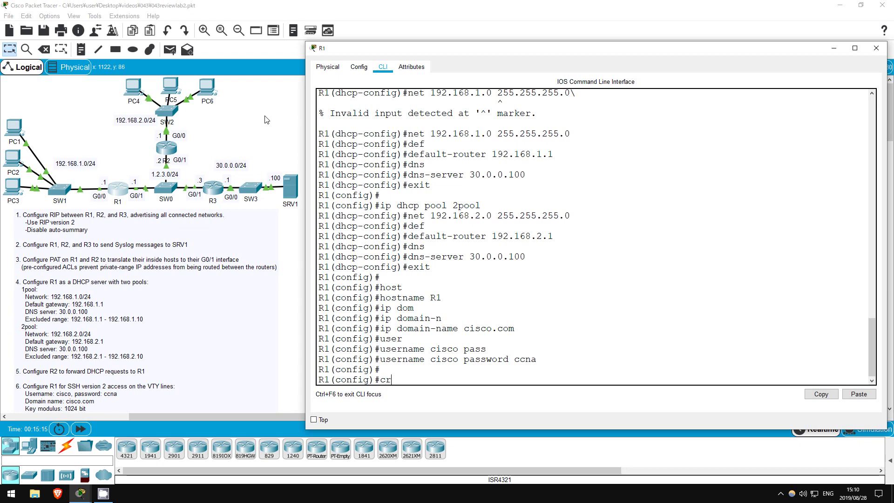
text(ypto key gen)
key(Tab)
text(rsa)
key(Return)
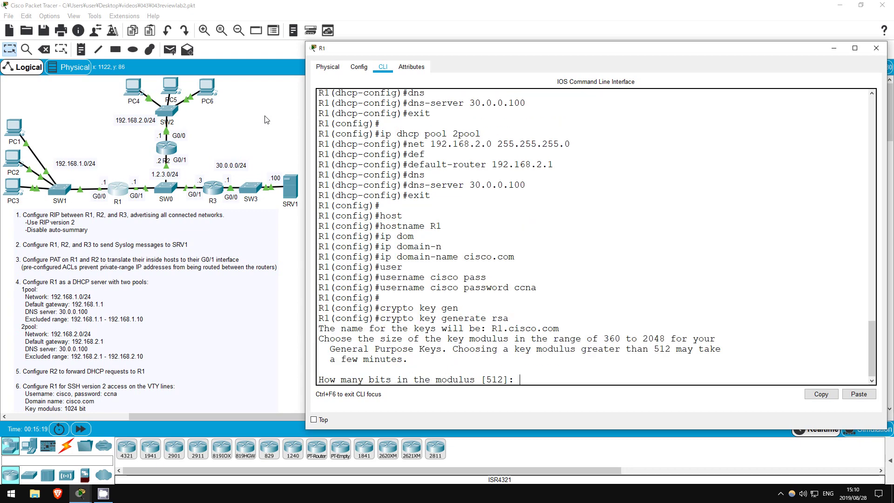
text(1024)
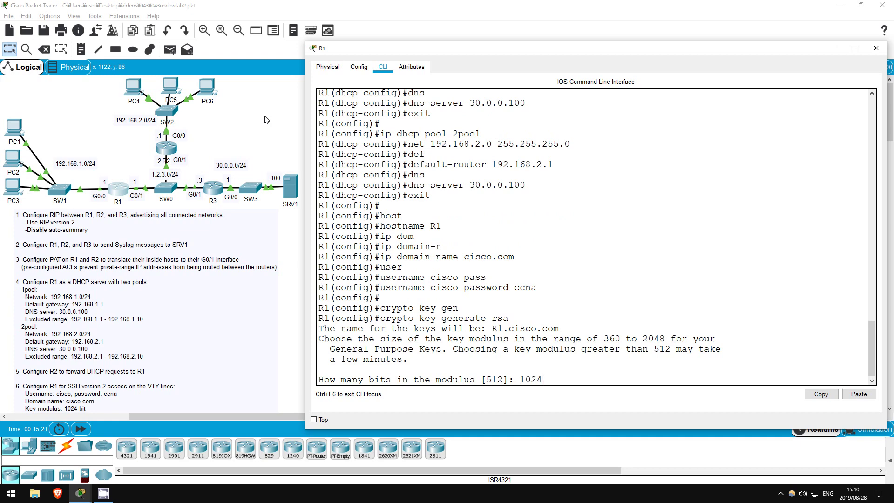
key(Return)
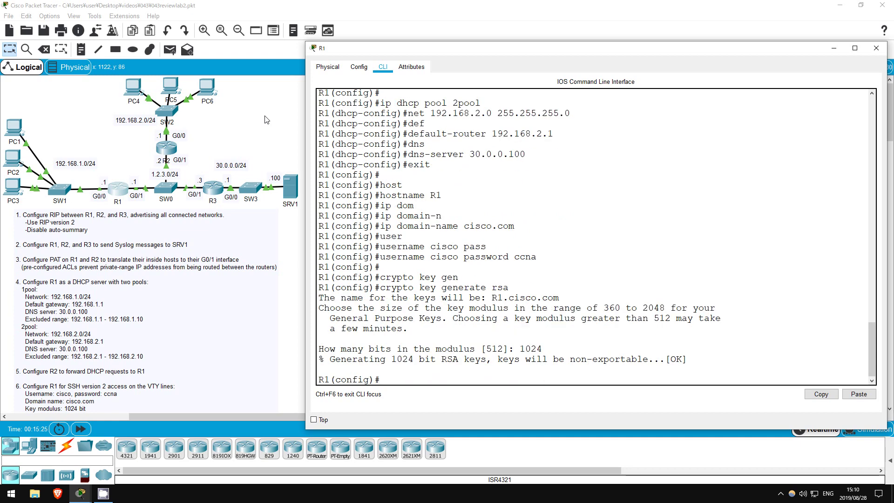
- Require local login on VTY lines 0–15
text(line vty 0 15)
key(Return)
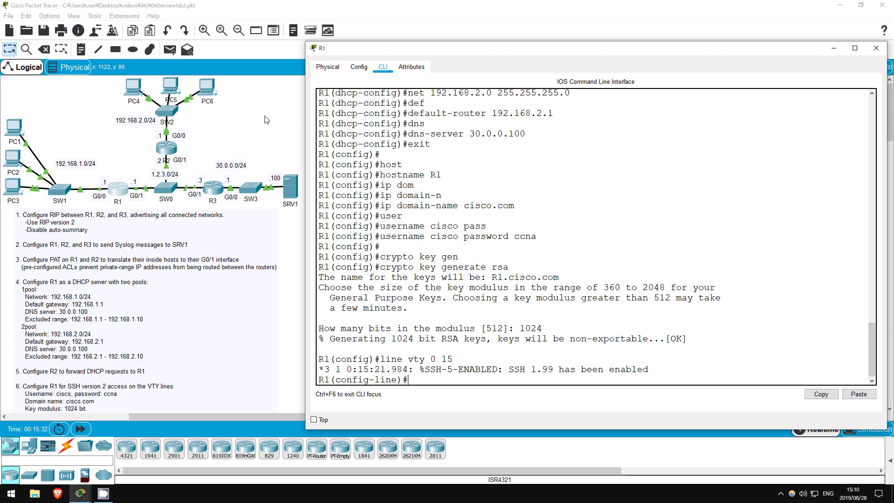
text(login local)
key(Return)
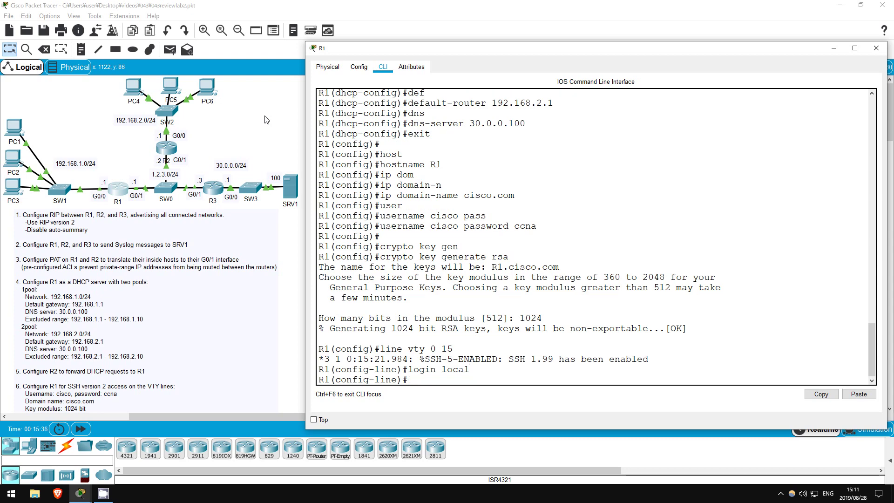
- Allow only SSH on the VTY lines and enable SSH version 2
text(trans)
key(Tab)
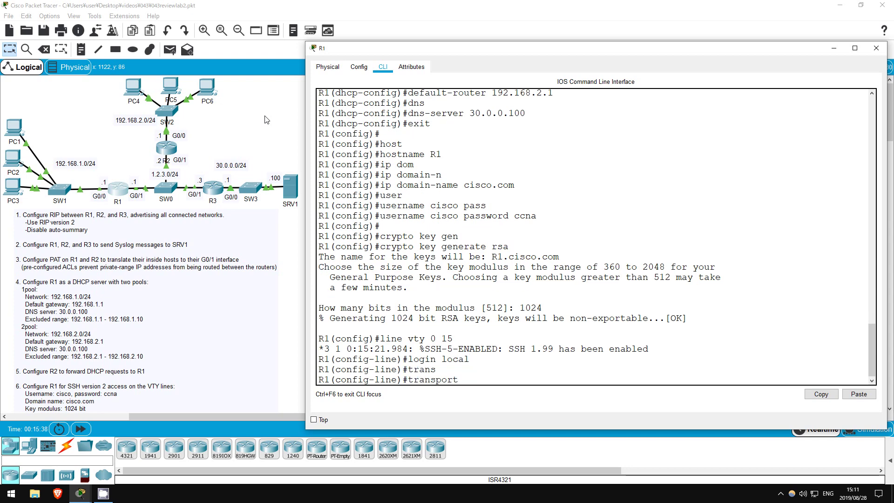
text(inpt)
key(Tab)
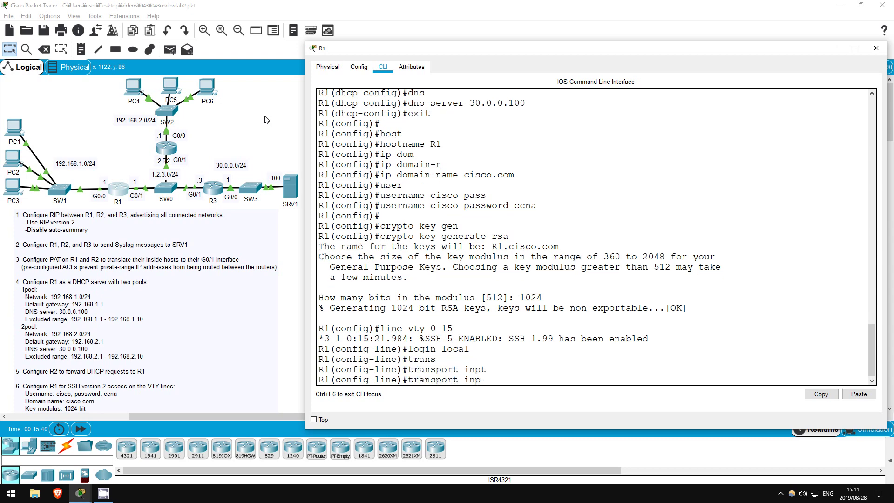
key(BackSpace)
key(Tab)
text(ssh)
key(Return)
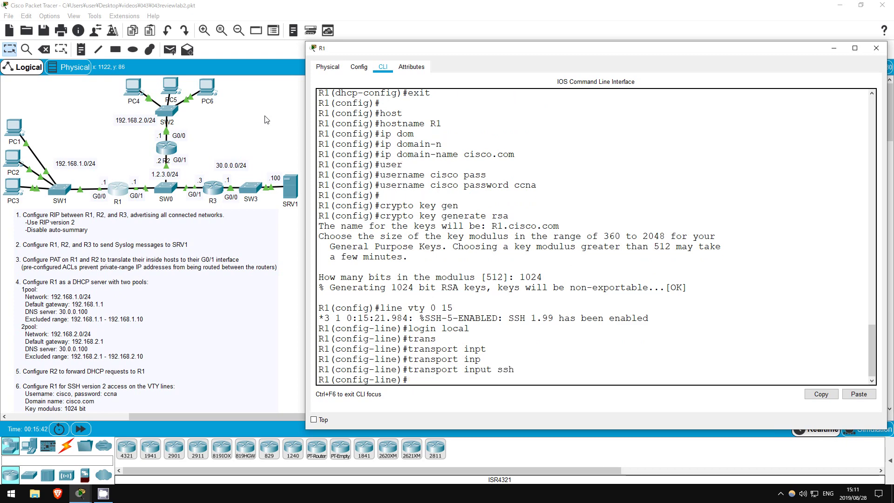
text(exit)
key(Return)
key(Return)
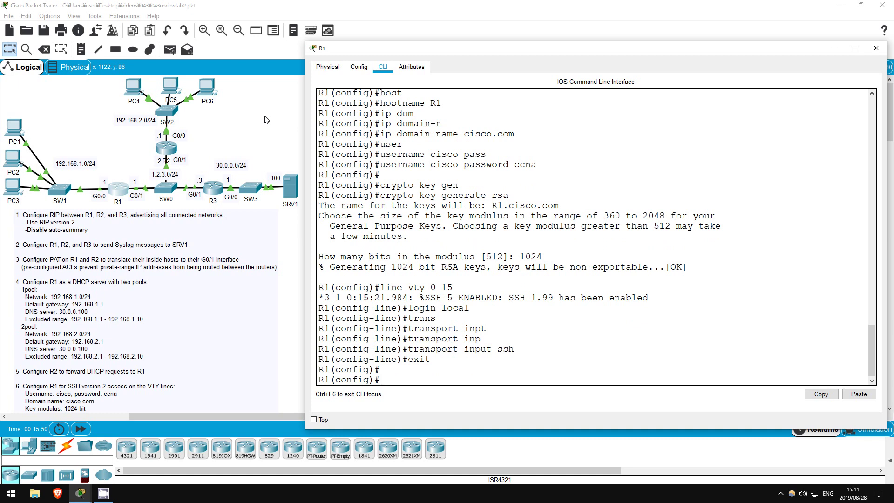
text(ip ssh ver 2)
key(Return)
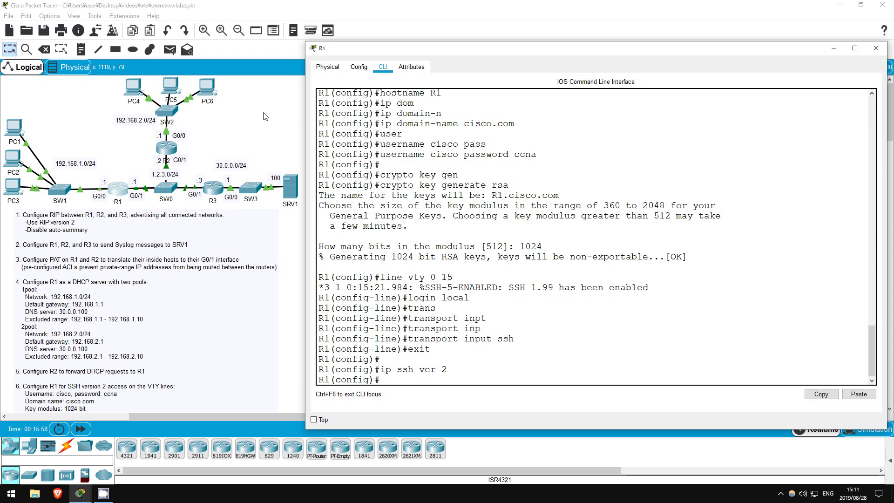
- SSH from PC1 into R1 at 192.168.1.1, log out, and close PC1's window
click(265, 116)
click(16, 131)
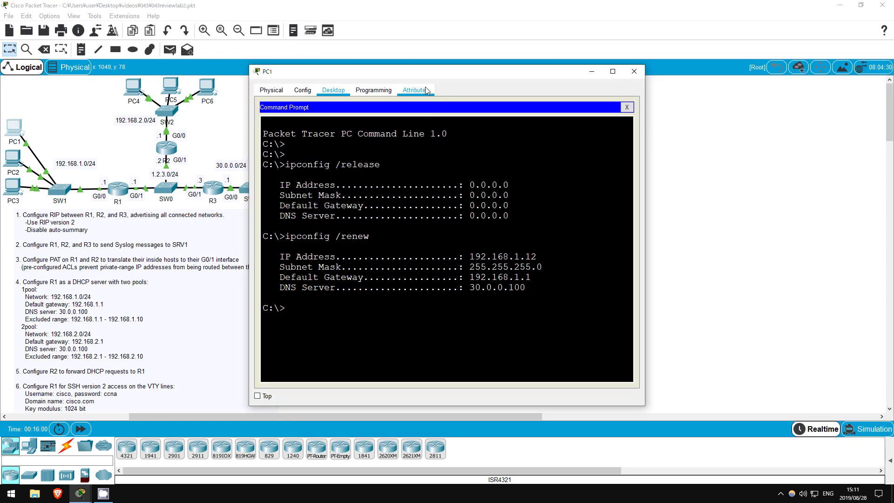
drag(425, 77, 485, 69)
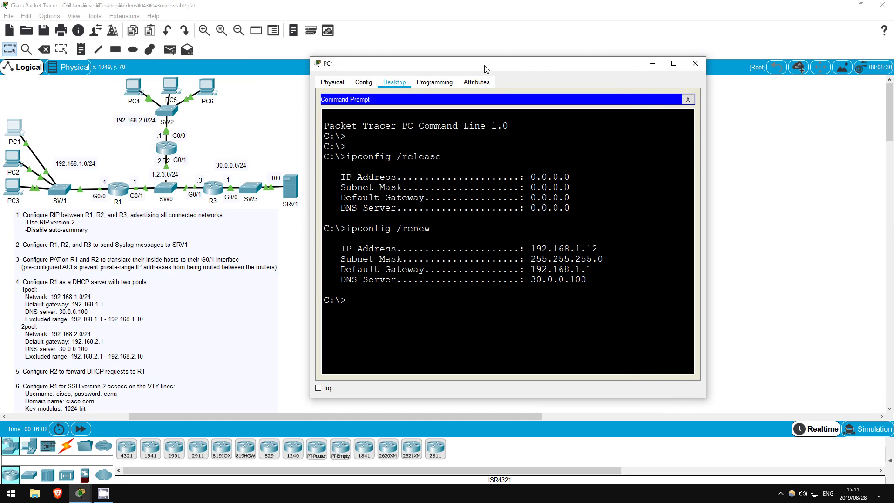
text(ssh -l cisco 192.168.1.1)
key(Return)
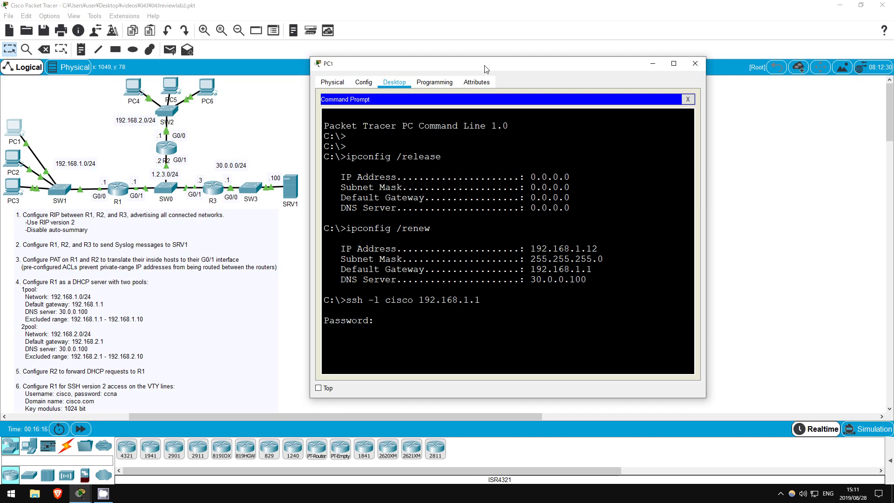
key(Return)
key(Return)
key(Return)
key(Return)
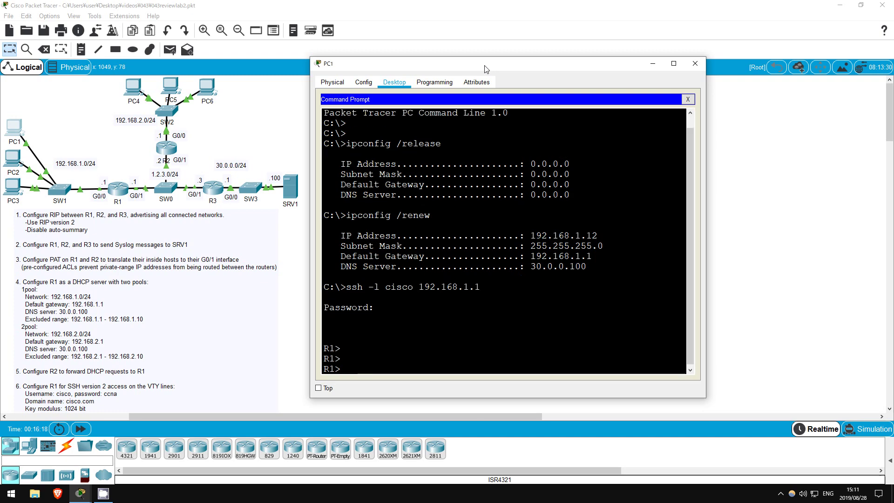
text(exit)
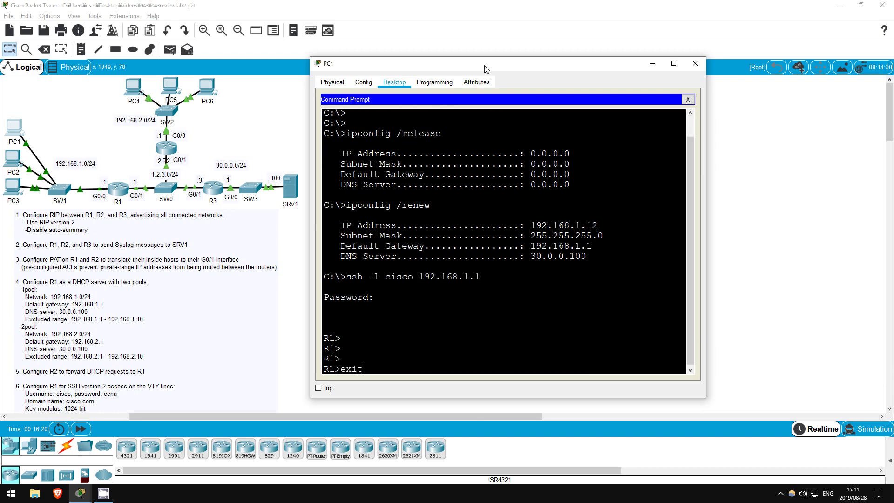
key(Return)
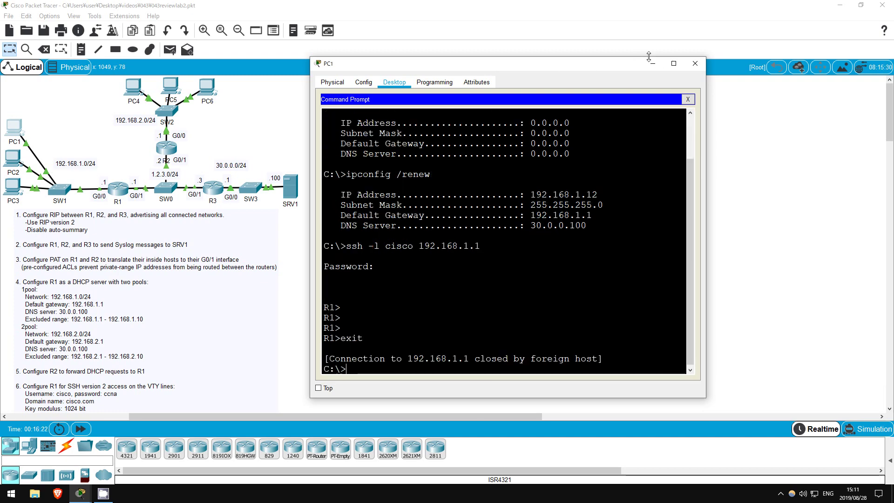
click(653, 62)
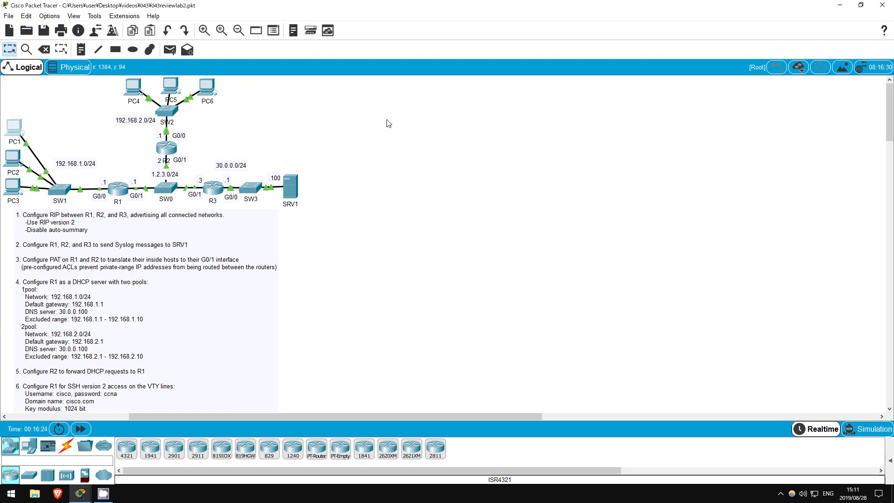